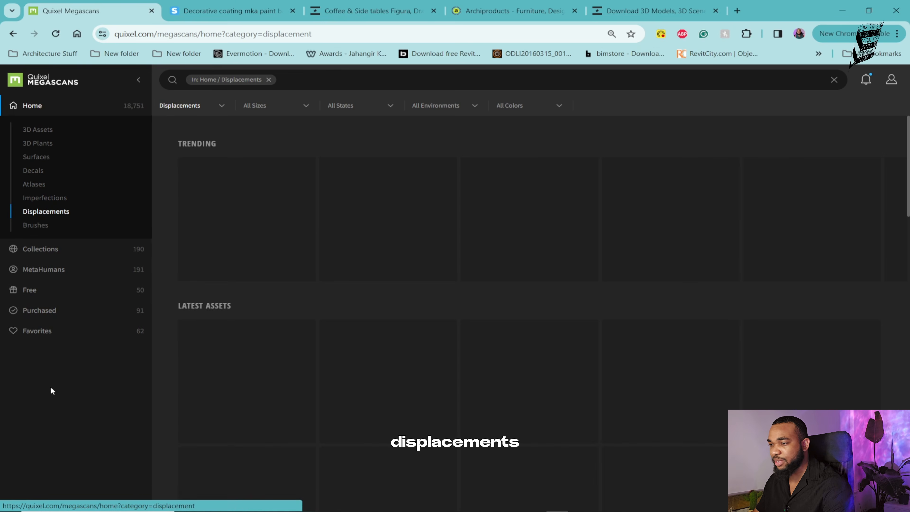
# Browse the Brushes category on Quixel Megascans, and view the free-only and full 3D model listings on 3dsky.
pyautogui.click(35, 225)
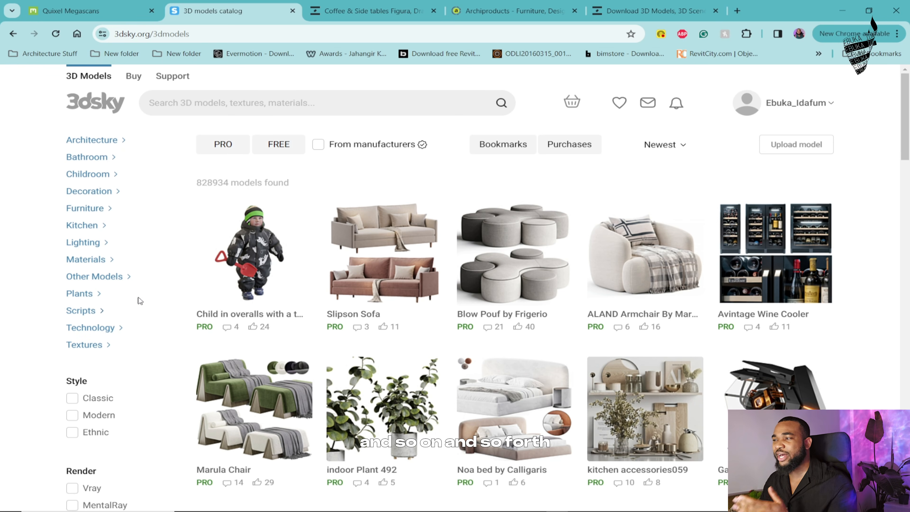
pyautogui.click(276, 147)
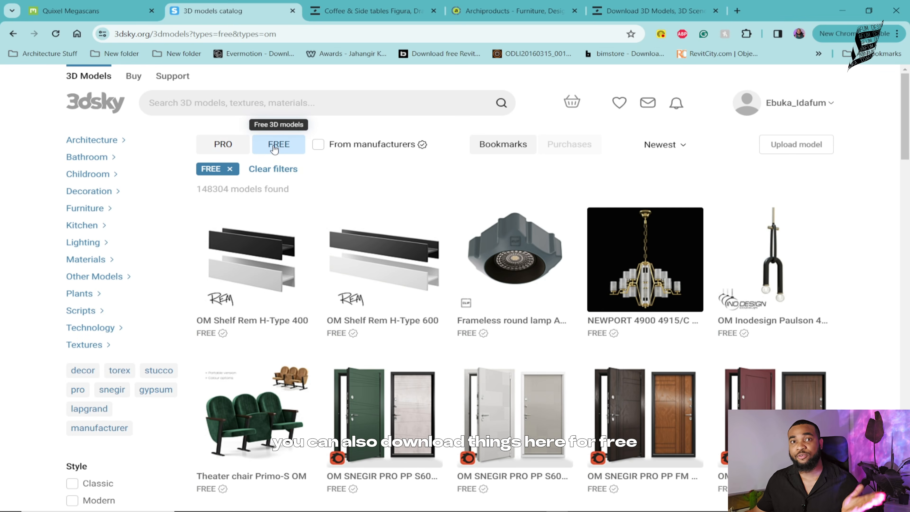
pyautogui.click(259, 144)
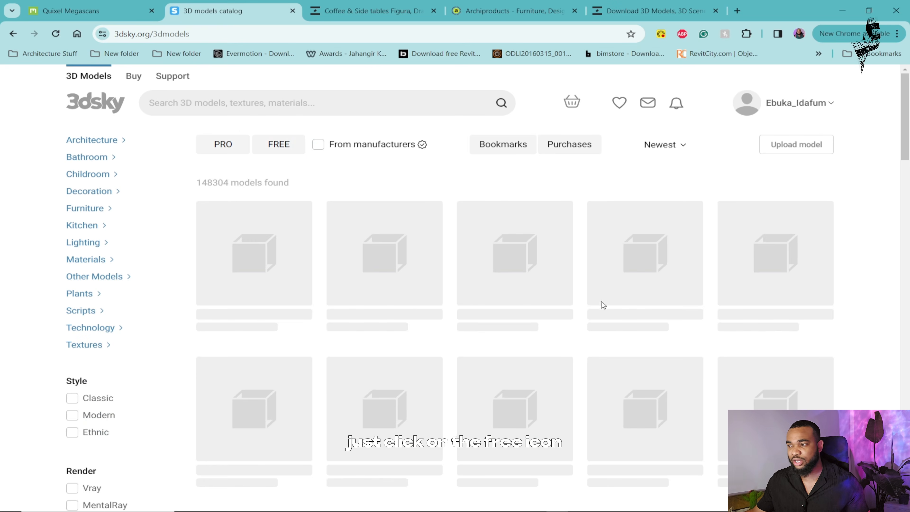
pyautogui.scroll(-5, 576, 235)
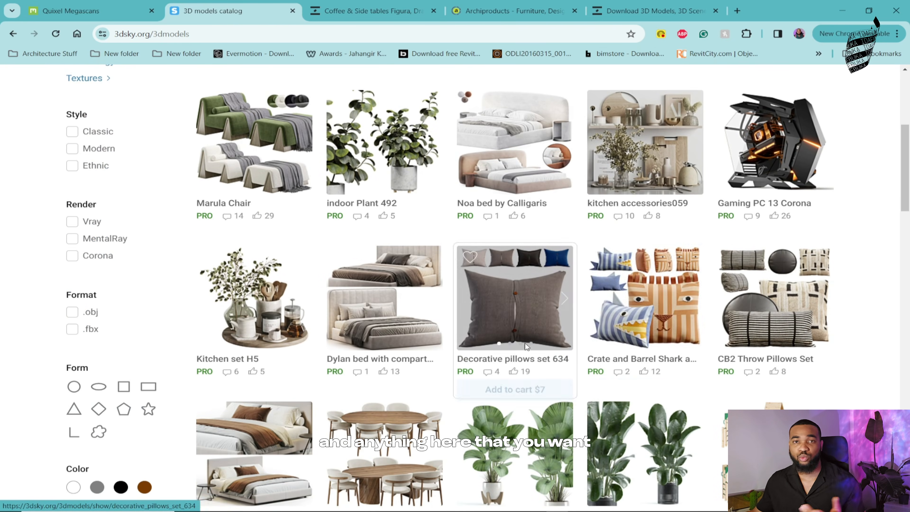
pyautogui.moveTo(624, 316)
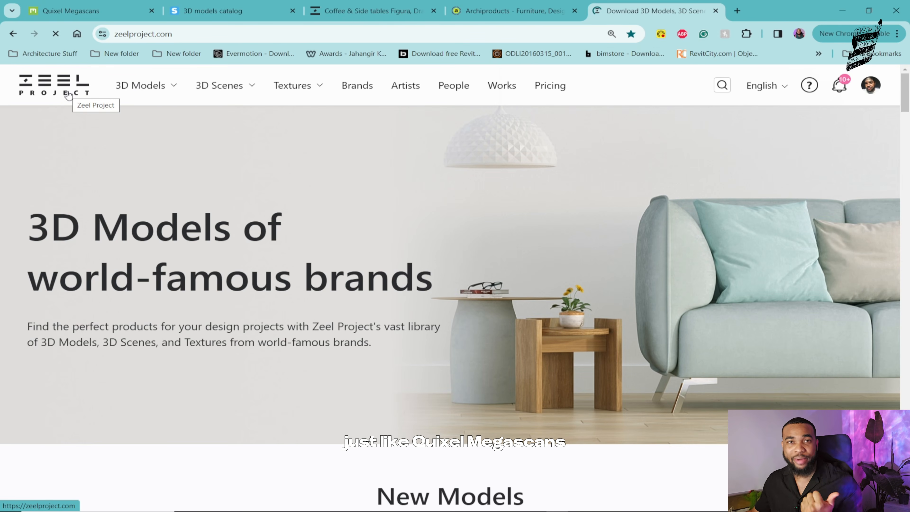
# Look through the asset categories on Zeel Project and the product categories on Archiproducts from Furniture to Lifestyle.
pyautogui.moveTo(120, 88)
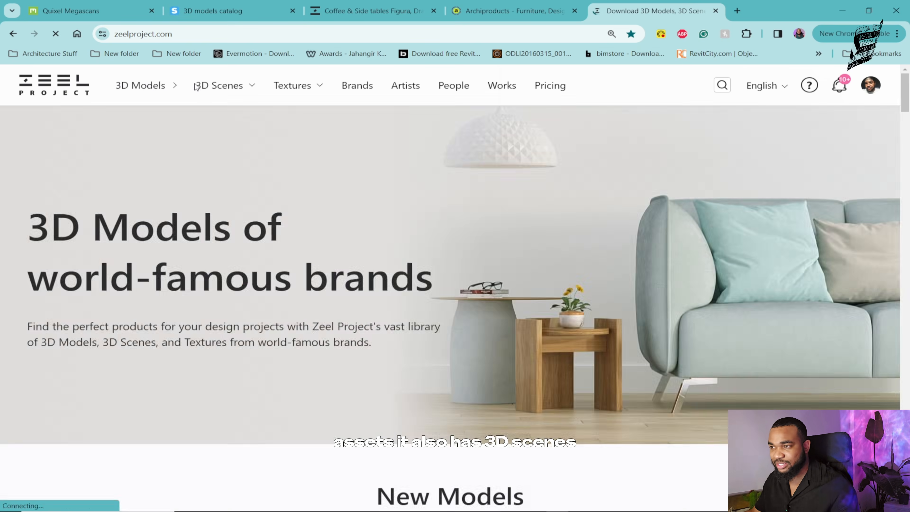
pyautogui.moveTo(225, 88)
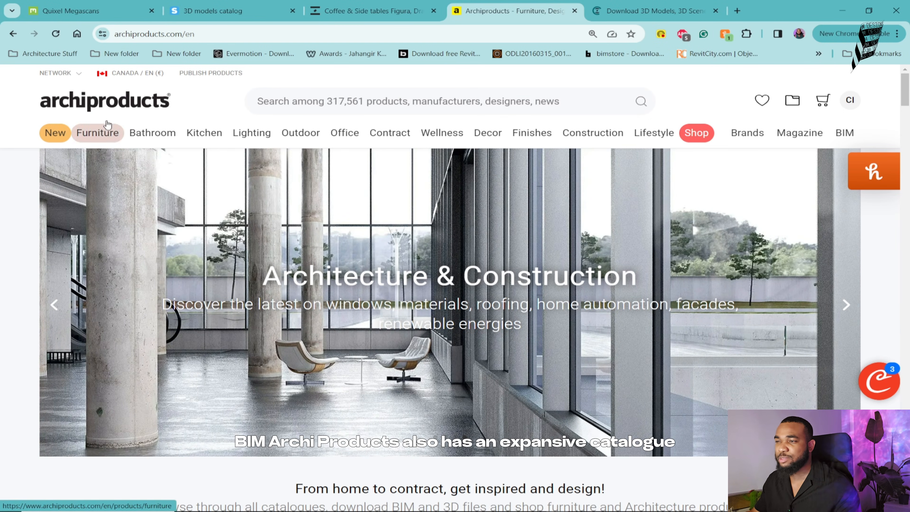
pyautogui.moveTo(107, 136)
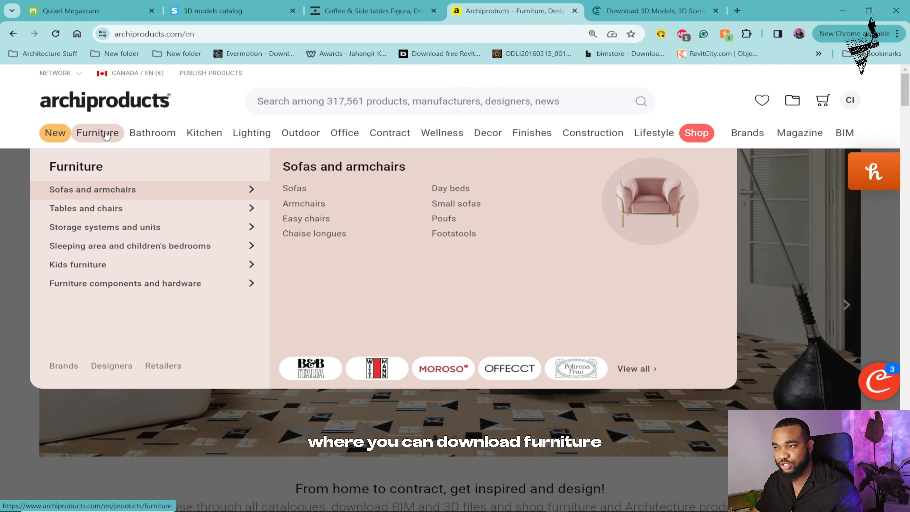
pyautogui.moveTo(146, 136)
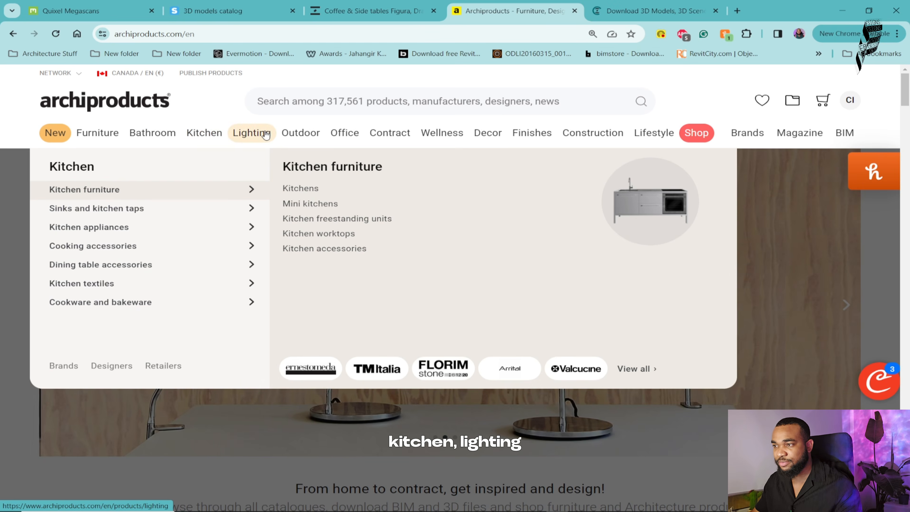
pyautogui.moveTo(266, 136)
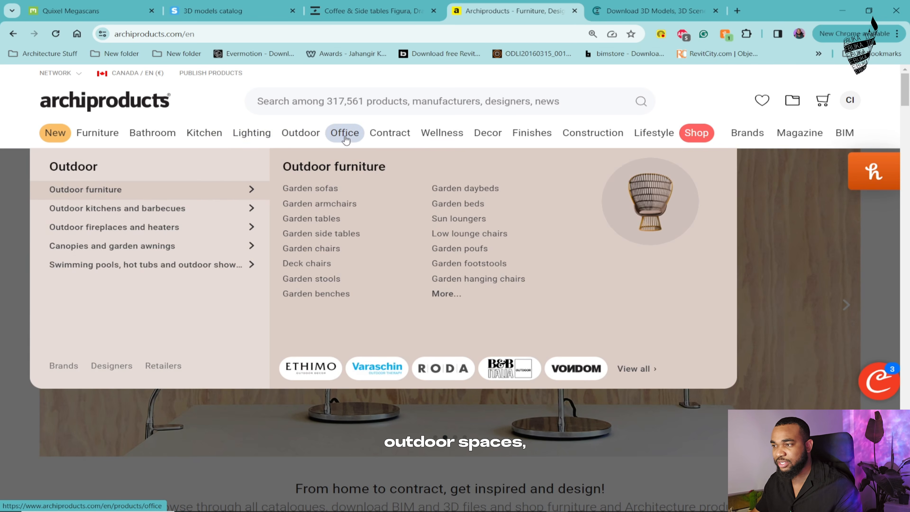
pyautogui.moveTo(346, 140)
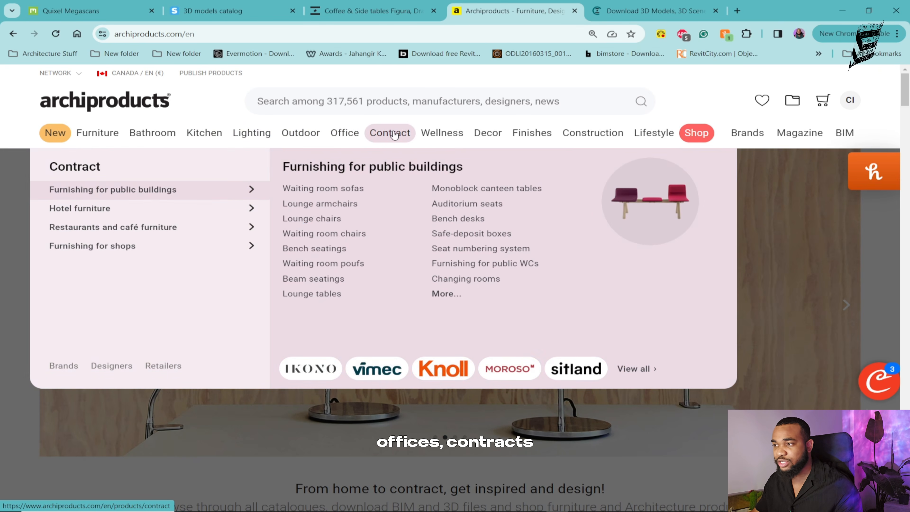
pyautogui.moveTo(431, 135)
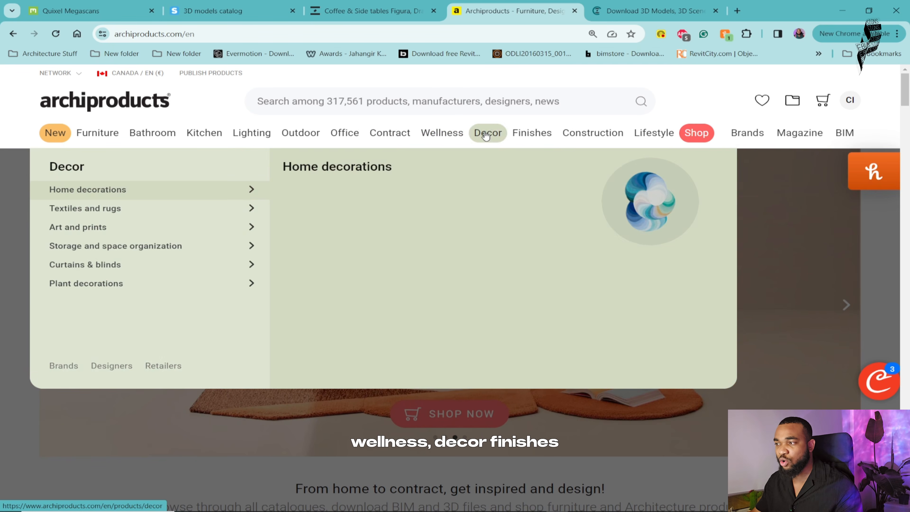
pyautogui.moveTo(539, 136)
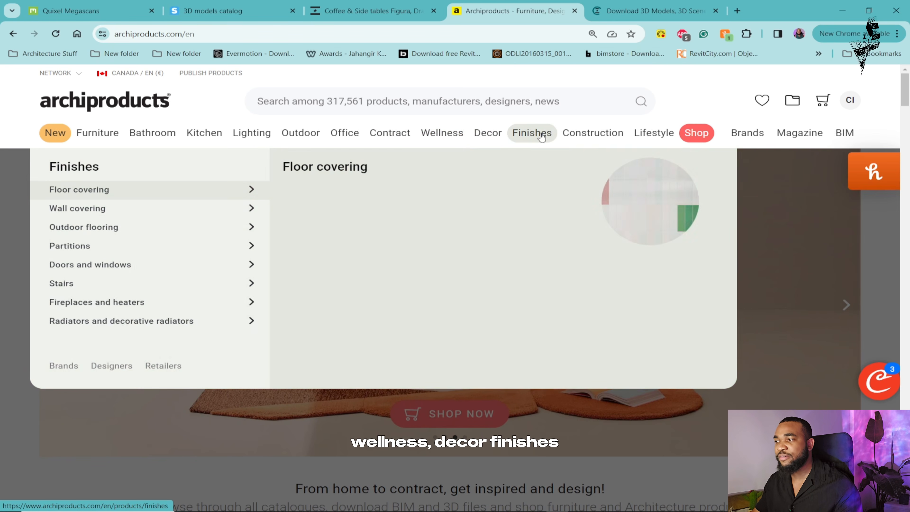
pyautogui.moveTo(657, 134)
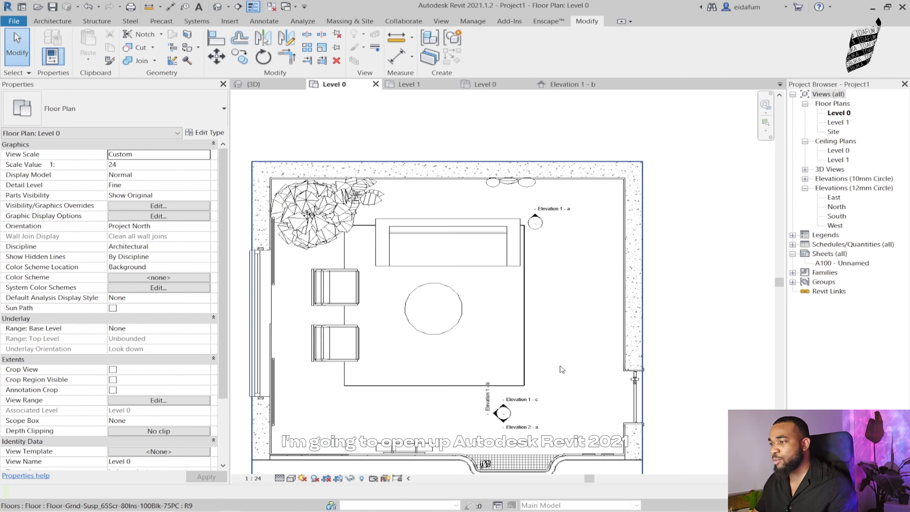
# Switch to Revit and examine the seating area with the rug and round coffee table on the Level 0 floor plan.
pyautogui.scroll(-3, 575, 335)
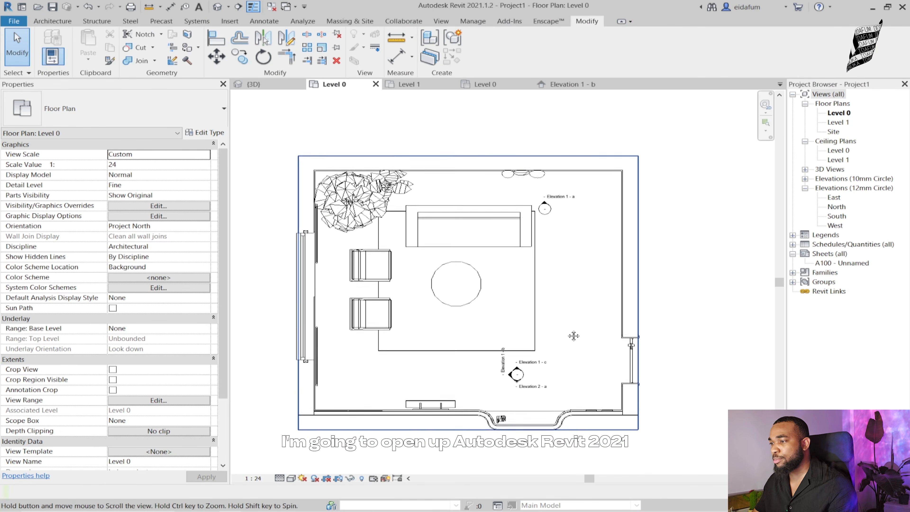
pyautogui.moveTo(551, 265); pyautogui.dragTo(545, 289, button='middle')
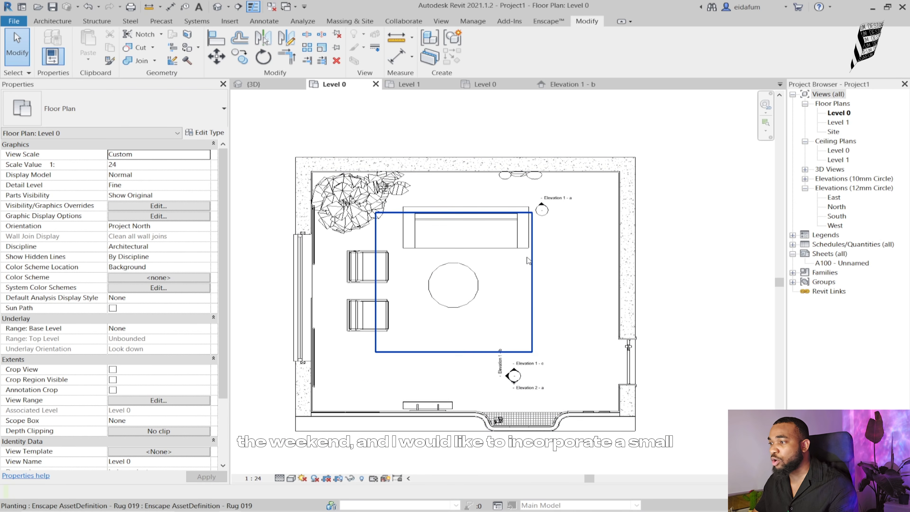
pyautogui.scroll(3, 548, 250)
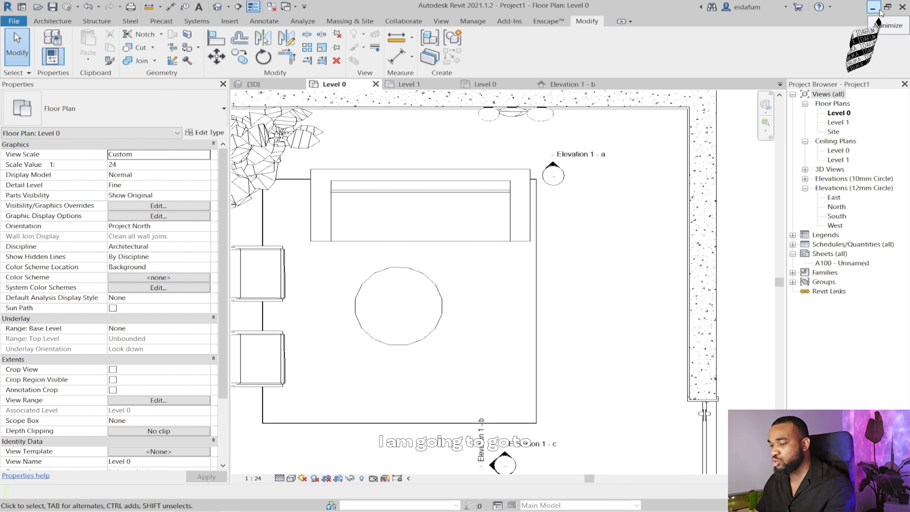
# In the browser, download the free Coffee & Side tables Figura 3D model from Zeel Project and save it as coffee-side-table-figura.
pyautogui.press('super')
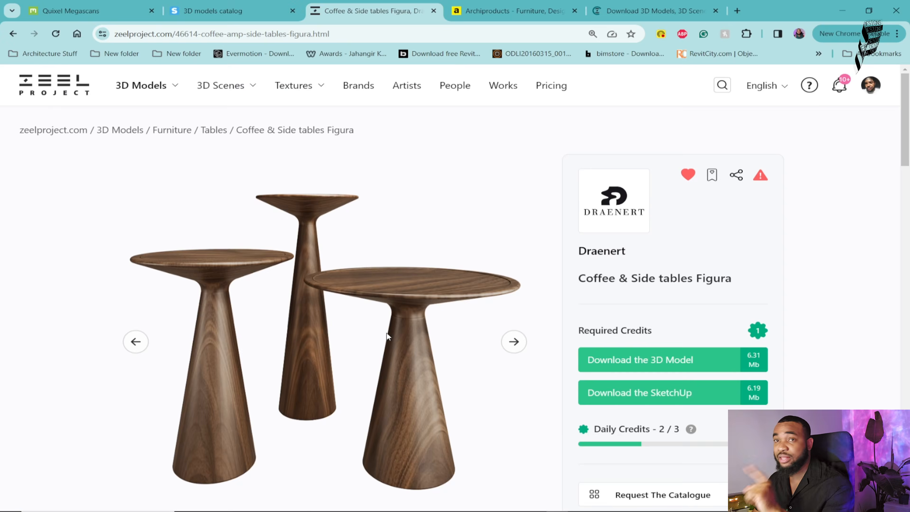
pyautogui.click(679, 369)
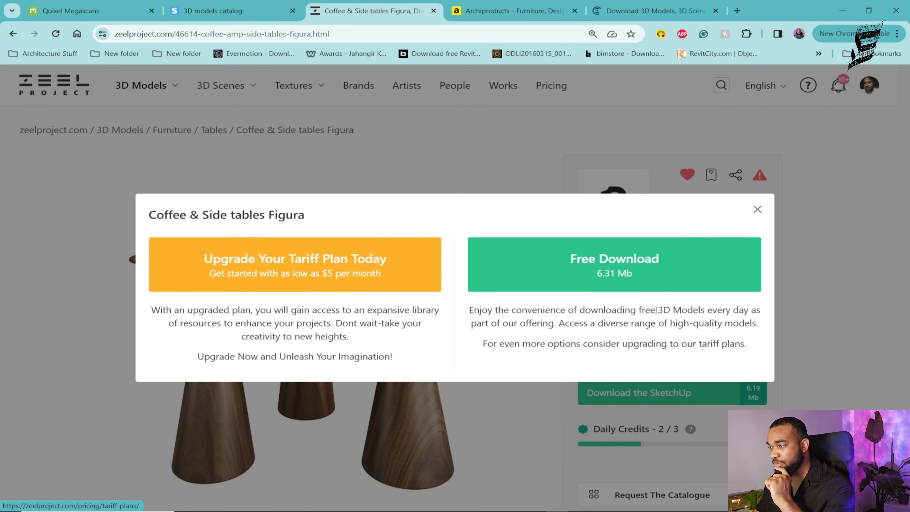
pyautogui.click(583, 266)
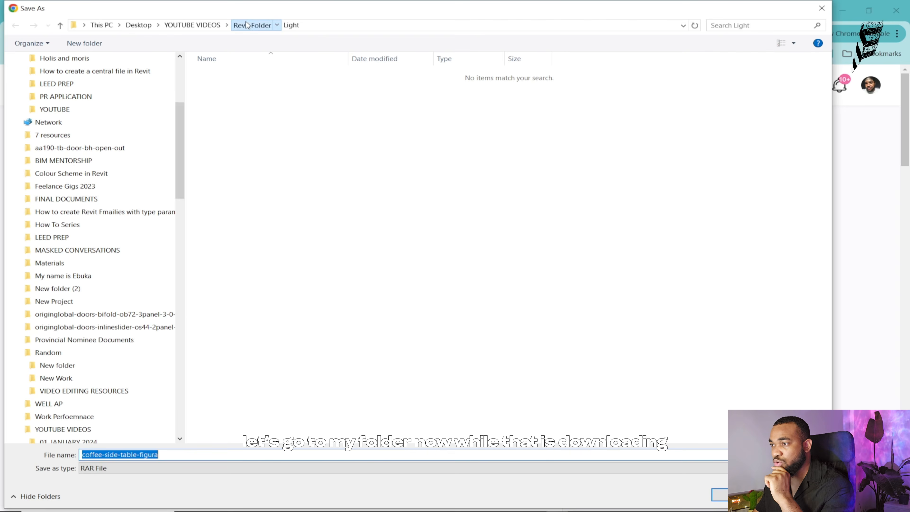
pyautogui.press('Return')
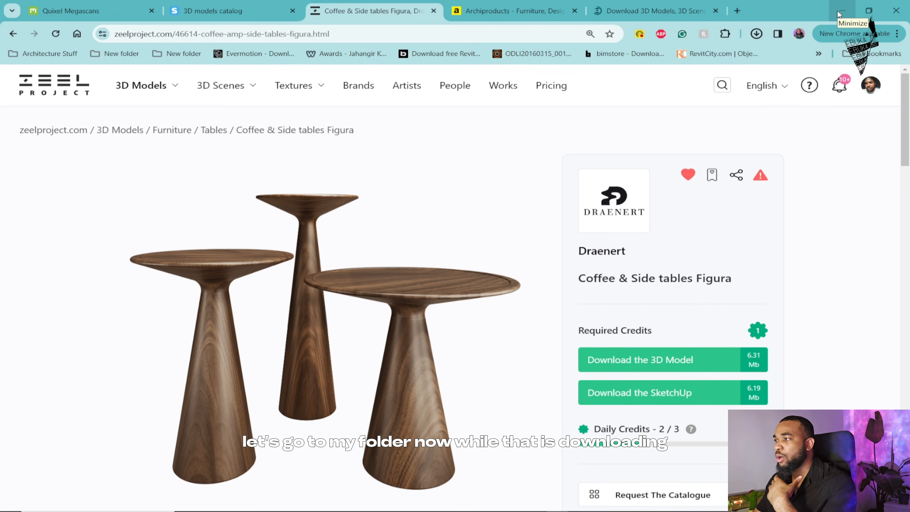
# Switch to File Explorer and open the Enscape Custom Assets in Revit folder.
pyautogui.click(839, 15)
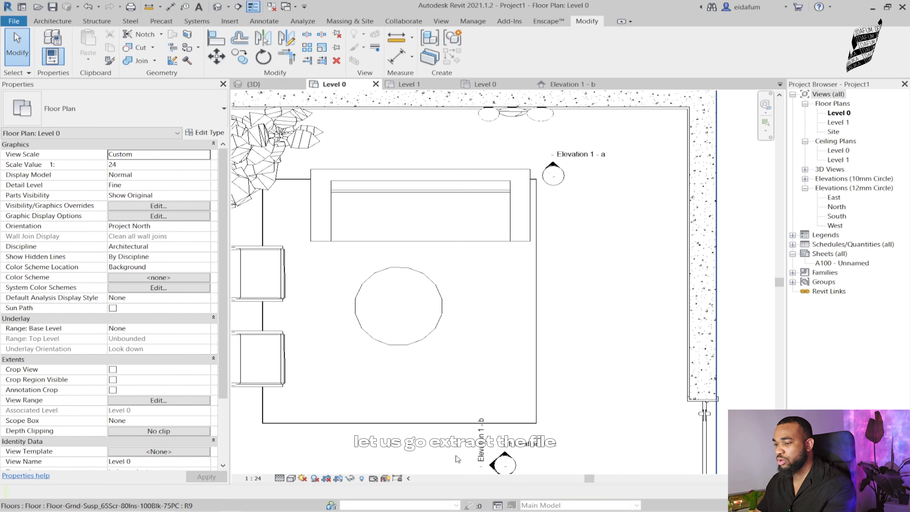
pyautogui.press('super')
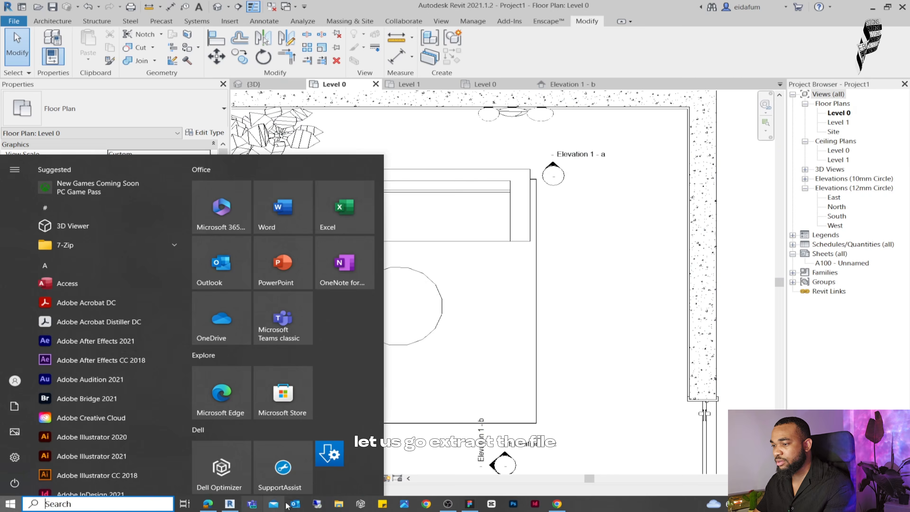
pyautogui.click(231, 504)
pyautogui.scroll(-15, 135, 200)
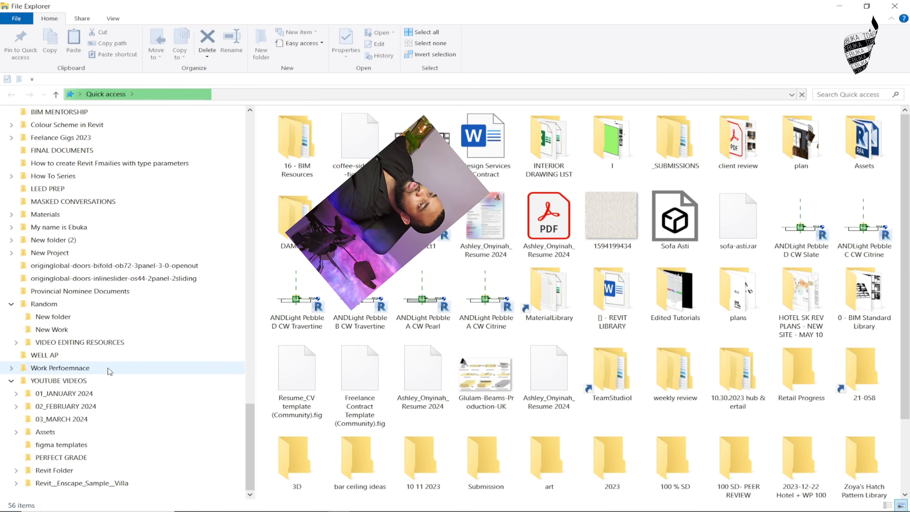
pyautogui.scroll(10, 136, 200)
pyautogui.click(79, 150)
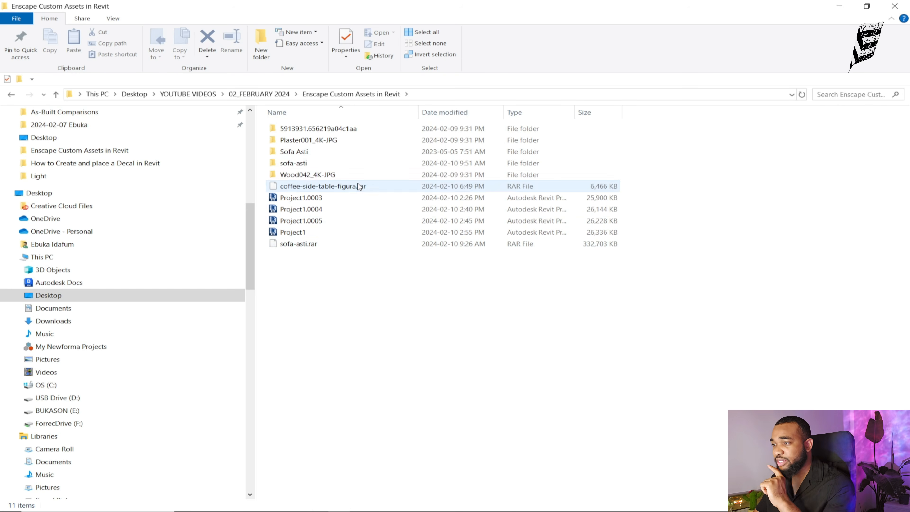
# Extract coffee-side-table-figura.rar into its own folder and open the extracted Coffee & side table Figura folder.
pyautogui.click(317, 186)
pyautogui.rightClick(317, 186)
pyautogui.moveTo(421, 230)
pyautogui.click(559, 232)
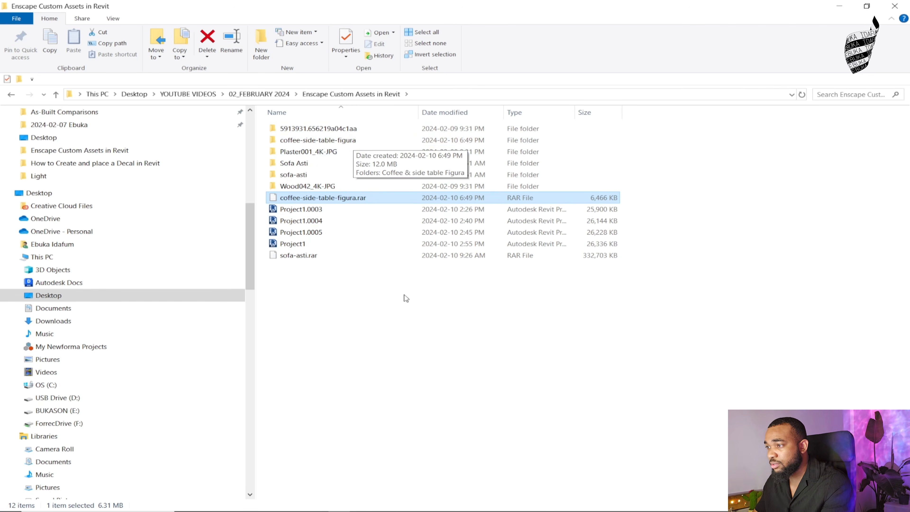
pyautogui.doubleClick(353, 142)
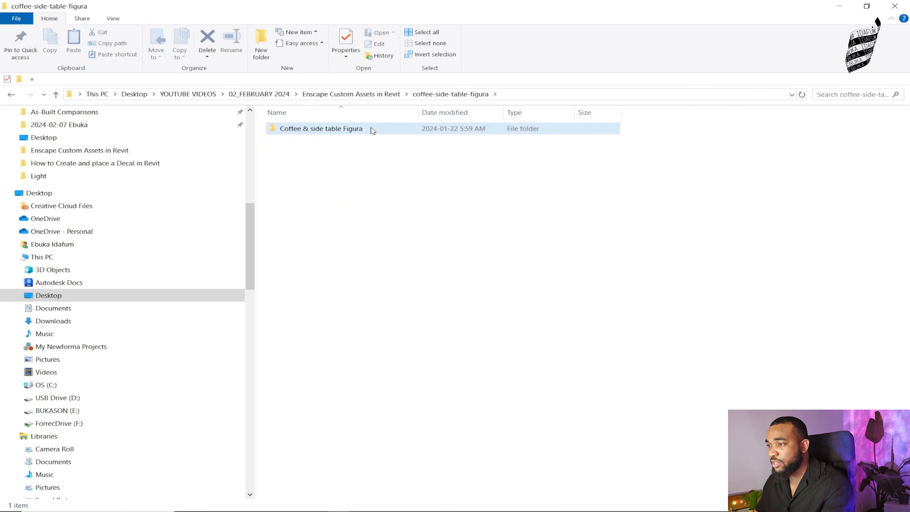
pyautogui.doubleClick(371, 128)
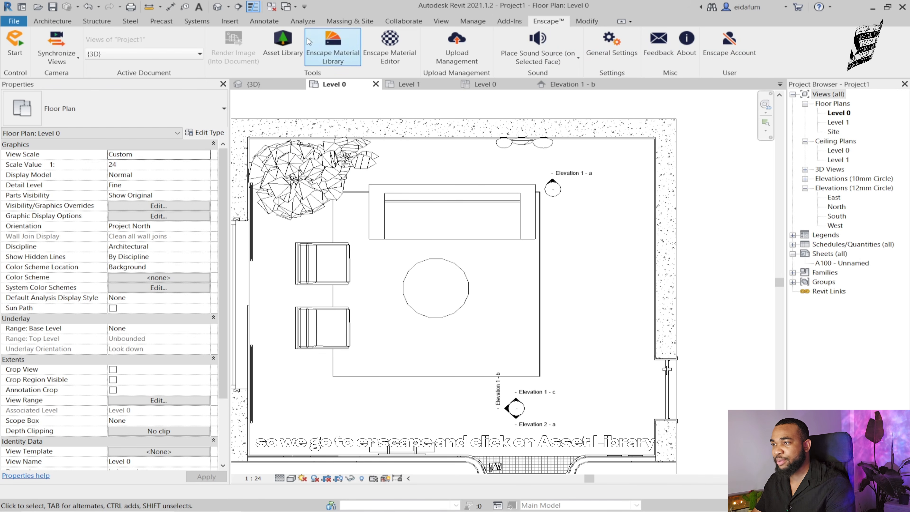
# In Revit, open the custom assets of the Enscape Asset Library and start a new custom asset.
pyautogui.click(282, 41)
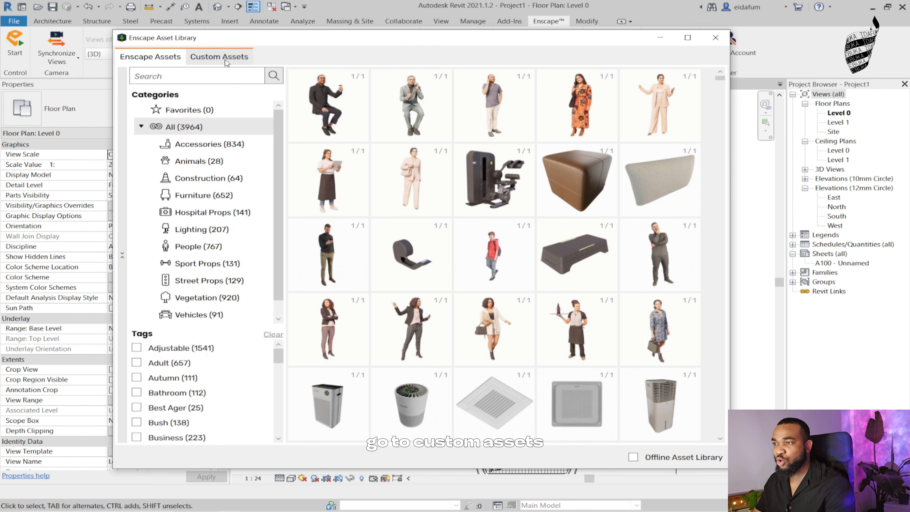
pyautogui.click(225, 59)
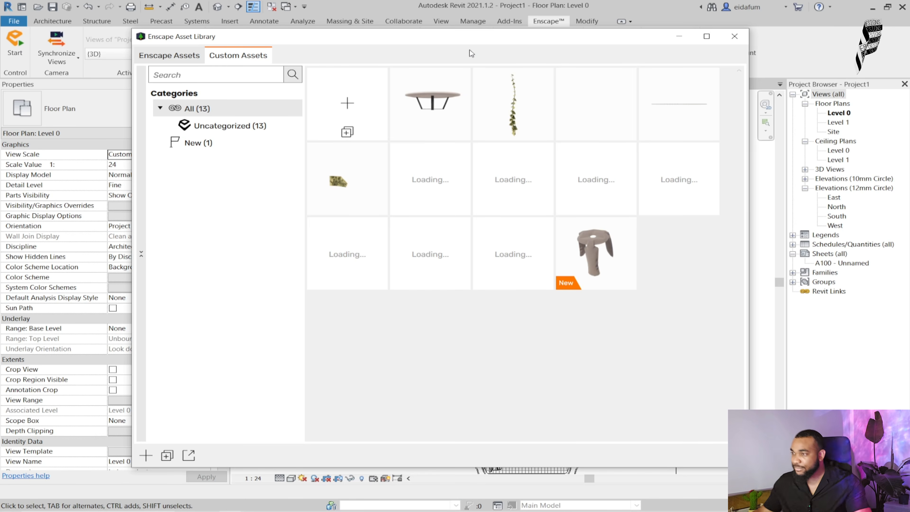
pyautogui.moveTo(527, 41)
pyautogui.mouseDown()
pyautogui.moveTo(554, 44)
pyautogui.moveTo(524, 53)
pyautogui.mouseUp()
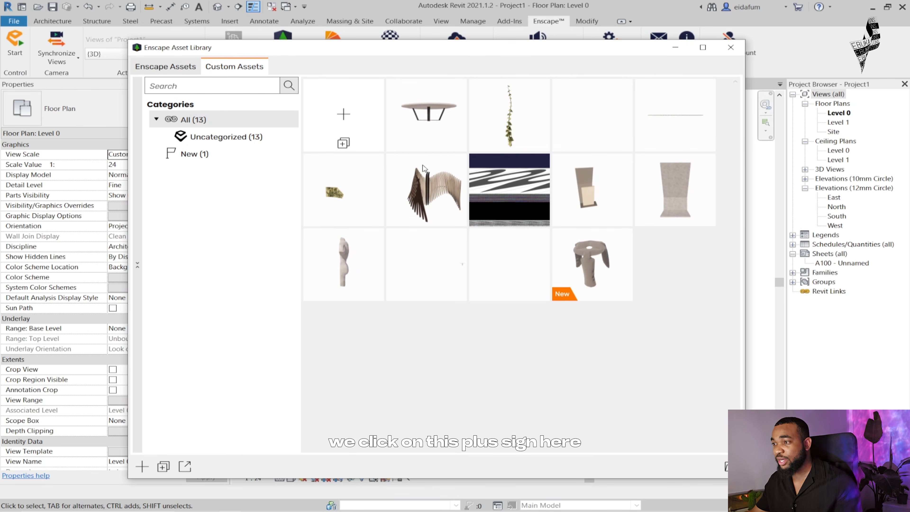
pyautogui.click(344, 114)
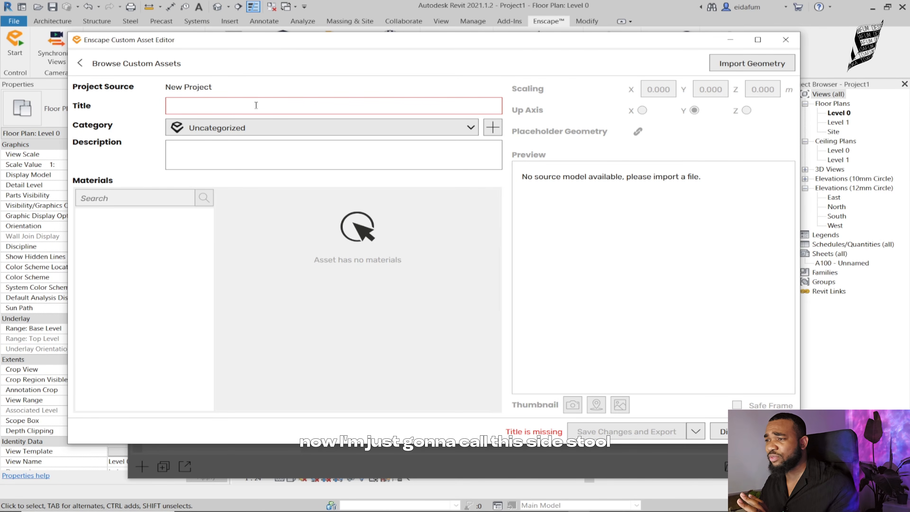
# Title the new custom asset Side stool and enter Coffee Side table as its description.
pyautogui.click(256, 106)
pyautogui.write('Side stool')
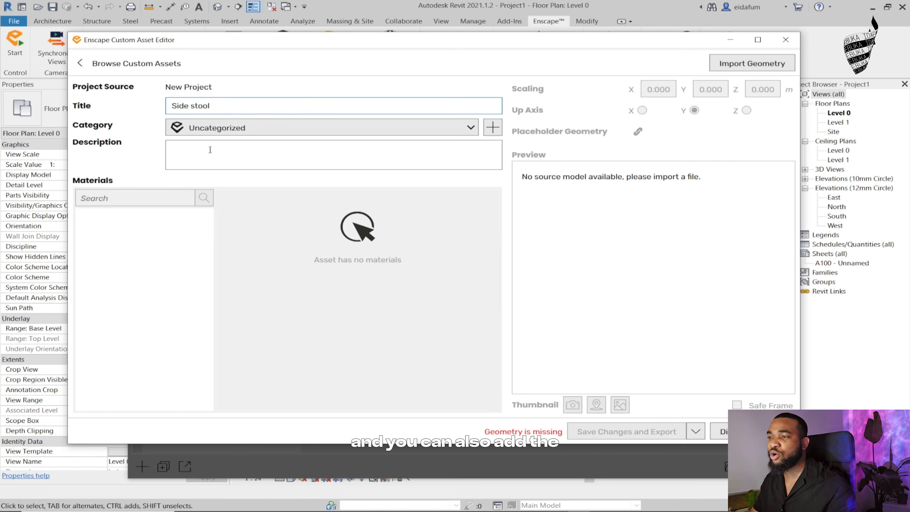
pyautogui.click(198, 151)
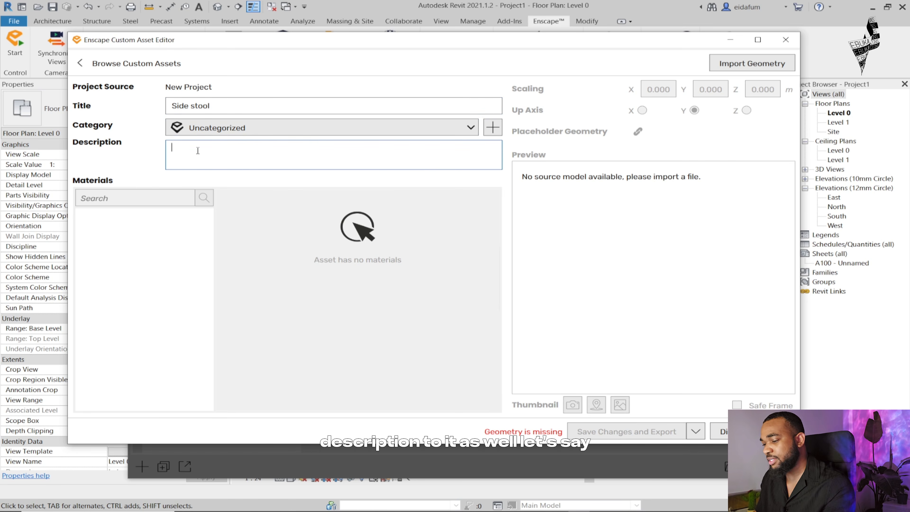
pyautogui.write('Cood')
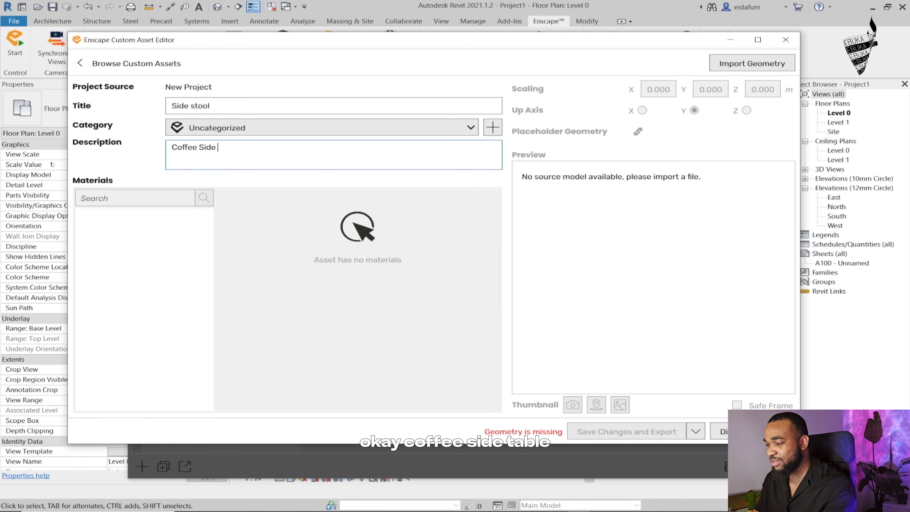
pyautogui.write('table')
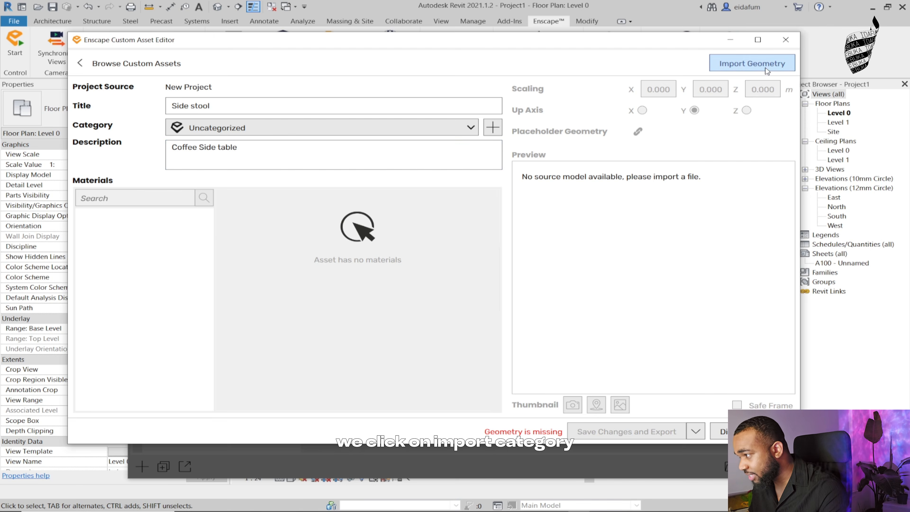
# Import the 570 KB Coffee & side table Figura geometry and apply the wood image from the Maps folder as its albedo texture.
pyautogui.click(752, 63)
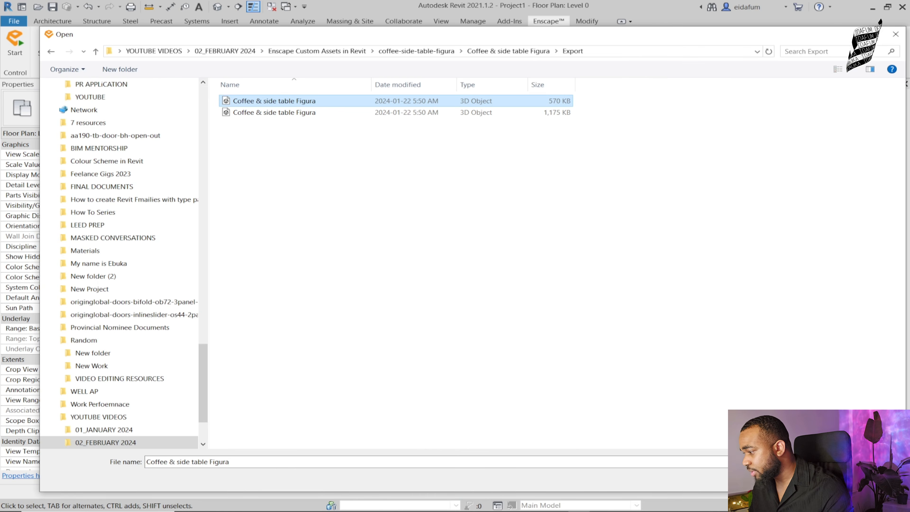
pyautogui.press('Return')
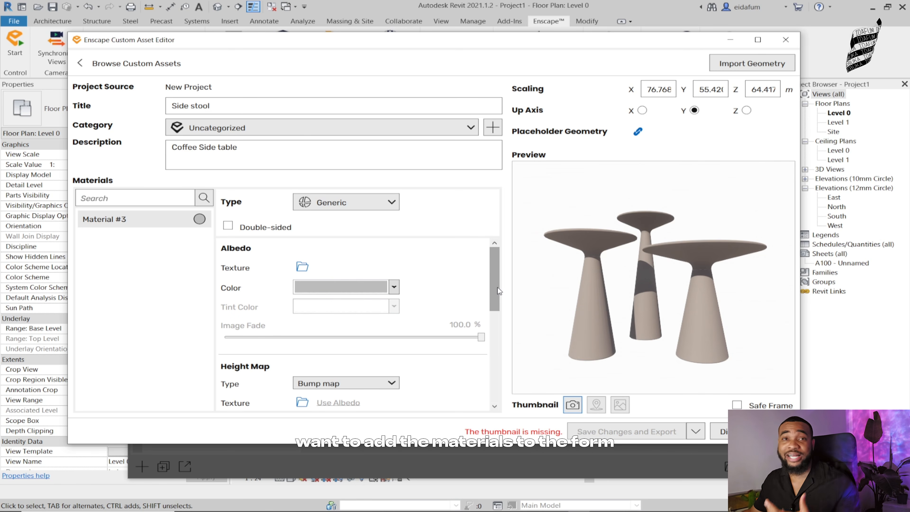
pyautogui.click(303, 268)
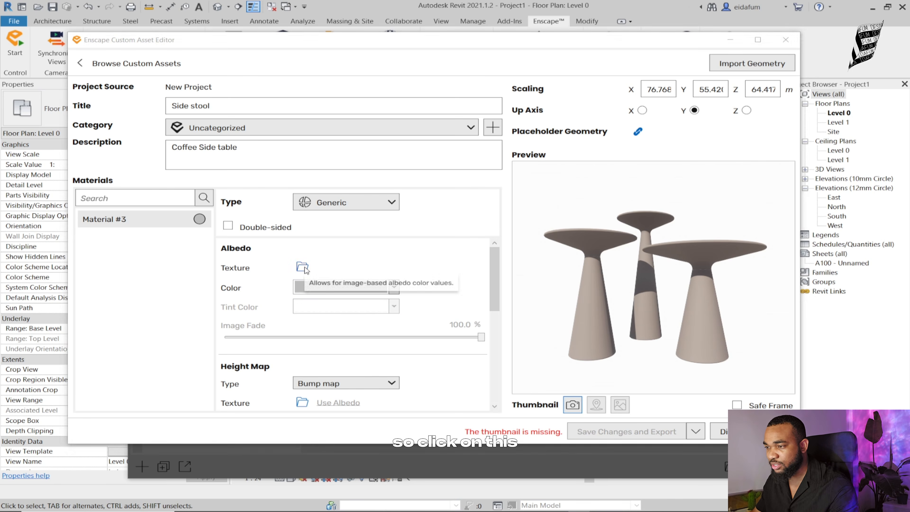
pyautogui.click(502, 52)
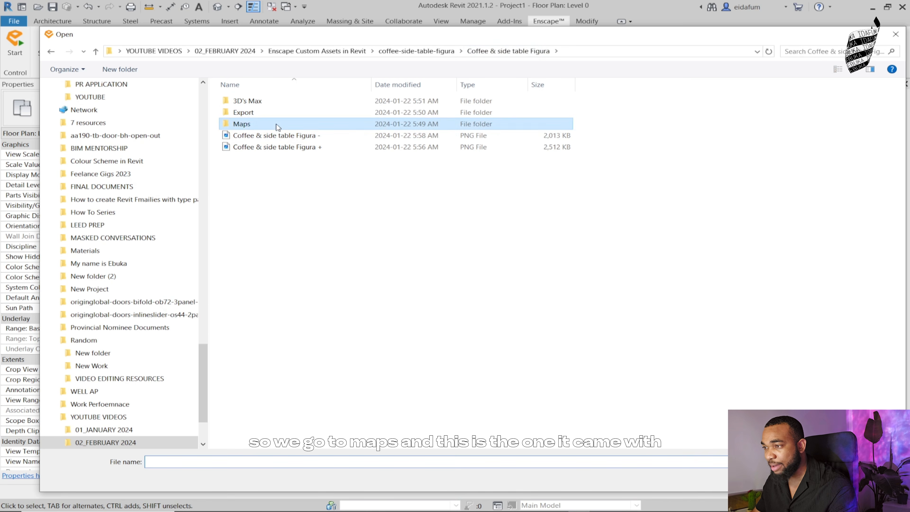
pyautogui.doubleClick(260, 124)
pyautogui.click(256, 122)
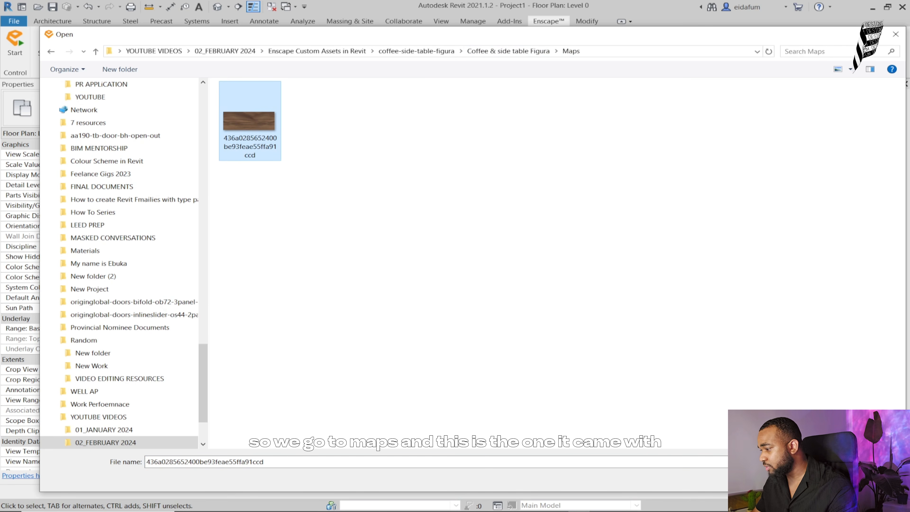
pyautogui.click(824, 480)
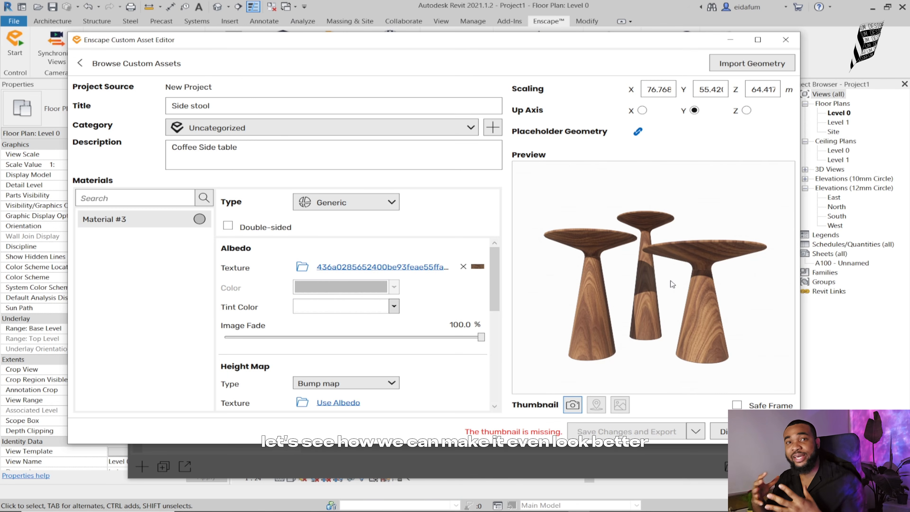
# Set the albedo image fade to 98.9 % and reuse the albedo texture as a bump map with an amount of about 3.91.
pyautogui.scroll(-2, 484, 289)
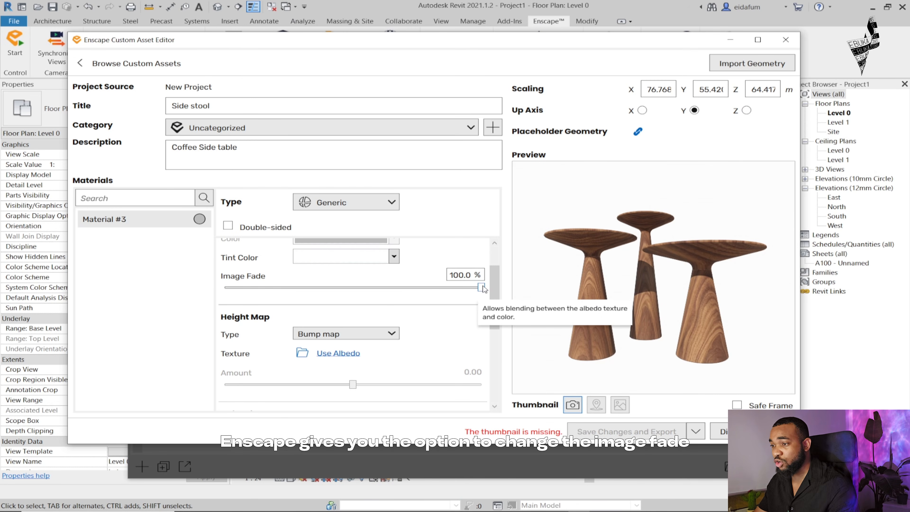
pyautogui.moveTo(484, 289)
pyautogui.mouseDown()
pyautogui.moveTo(425, 289)
pyautogui.moveTo(479, 289)
pyautogui.mouseUp()
pyautogui.scroll(-1, 385, 313)
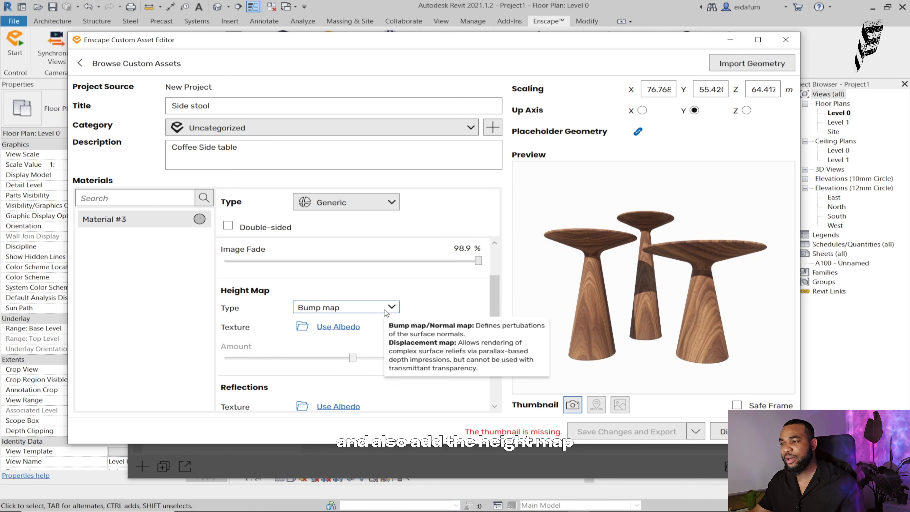
pyautogui.click(338, 327)
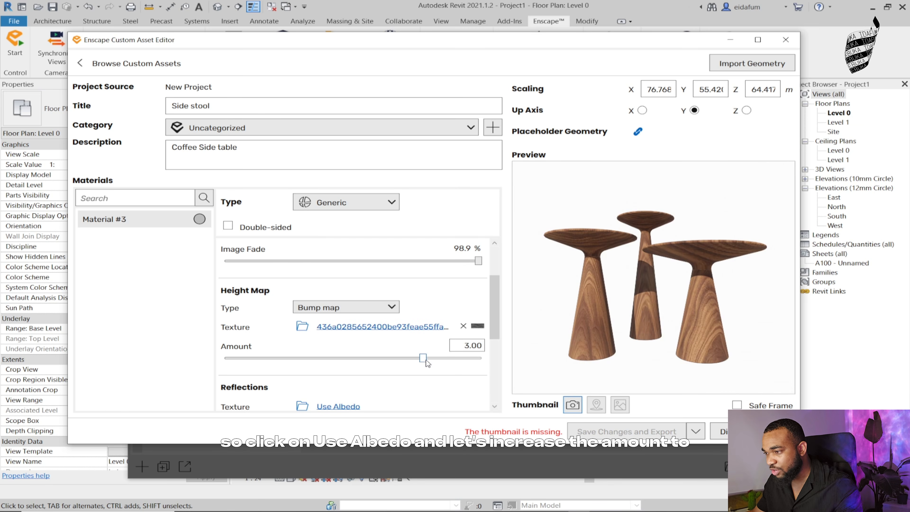
pyautogui.moveTo(425, 360); pyautogui.dragTo(435, 364)
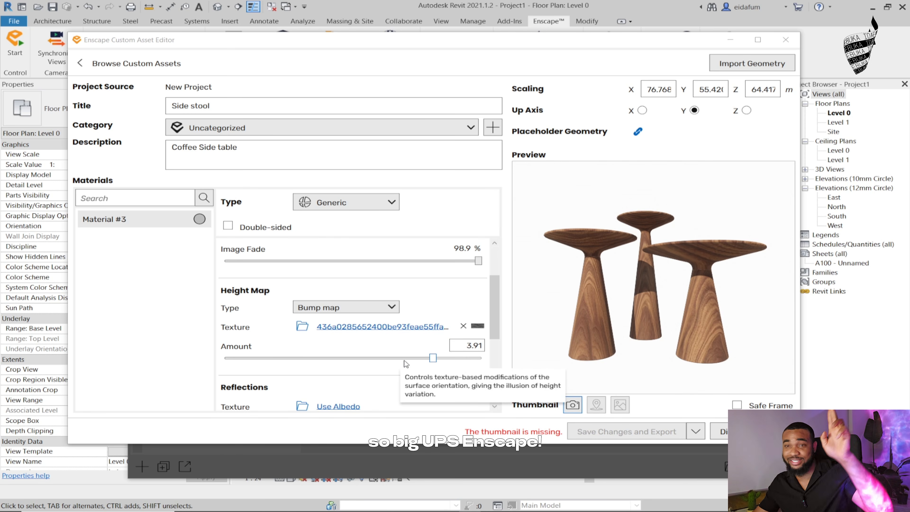
pyautogui.scroll(-3, 244, 293)
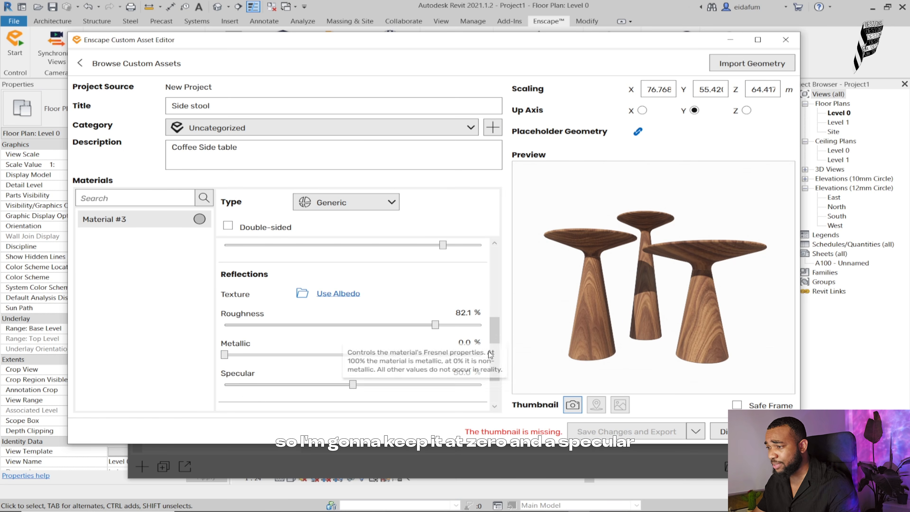
pyautogui.moveTo(494, 331); pyautogui.dragTo(505, 399)
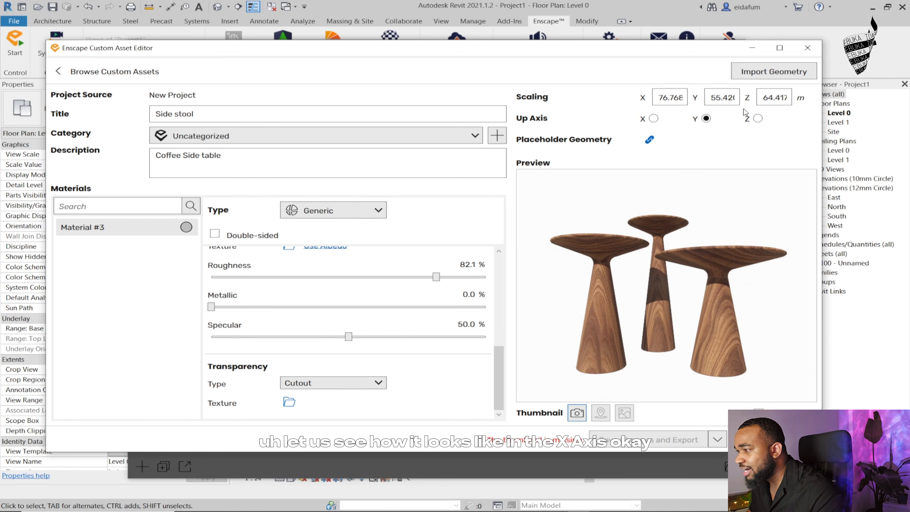
# Try the X and Z up axes on the model and return the up axis to Y.
pyautogui.click(654, 119)
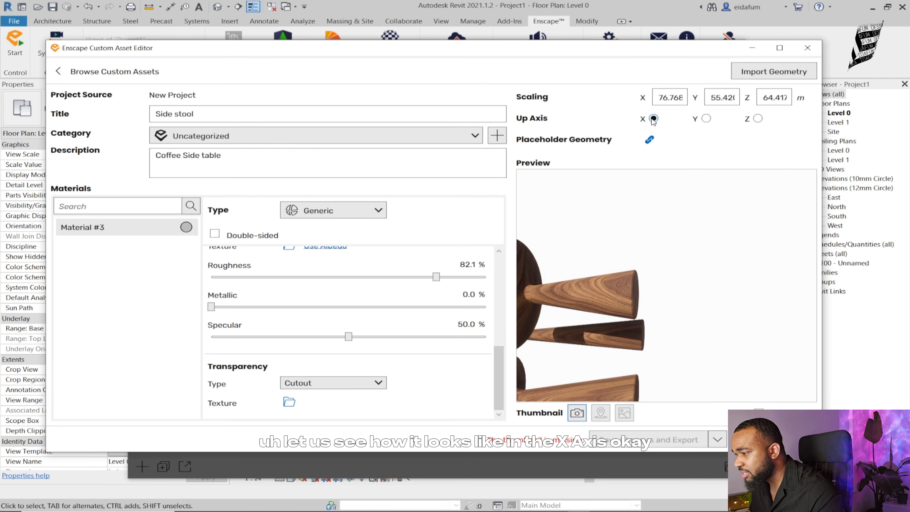
pyautogui.click(706, 119)
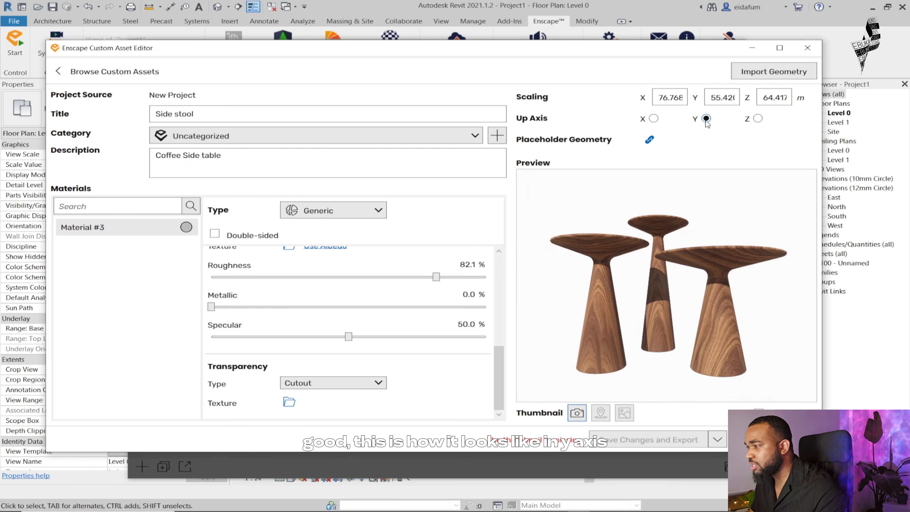
pyautogui.click(759, 120)
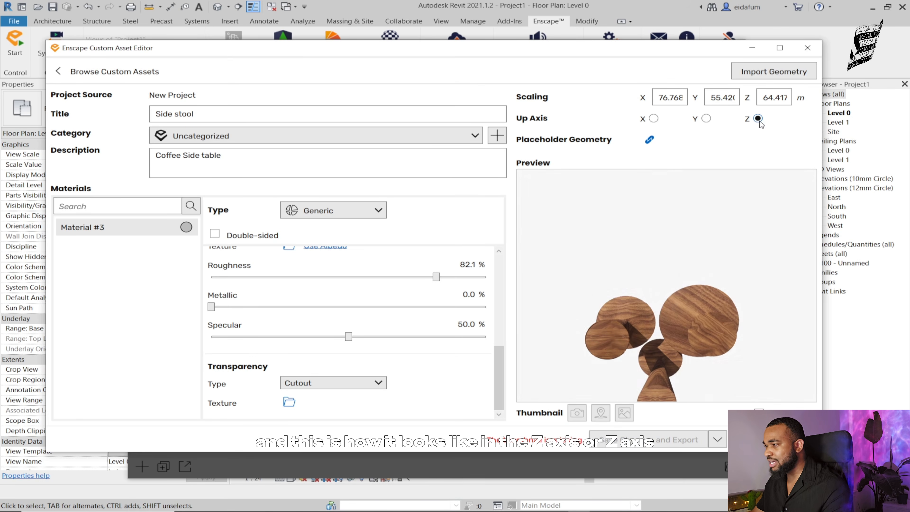
pyautogui.click(707, 119)
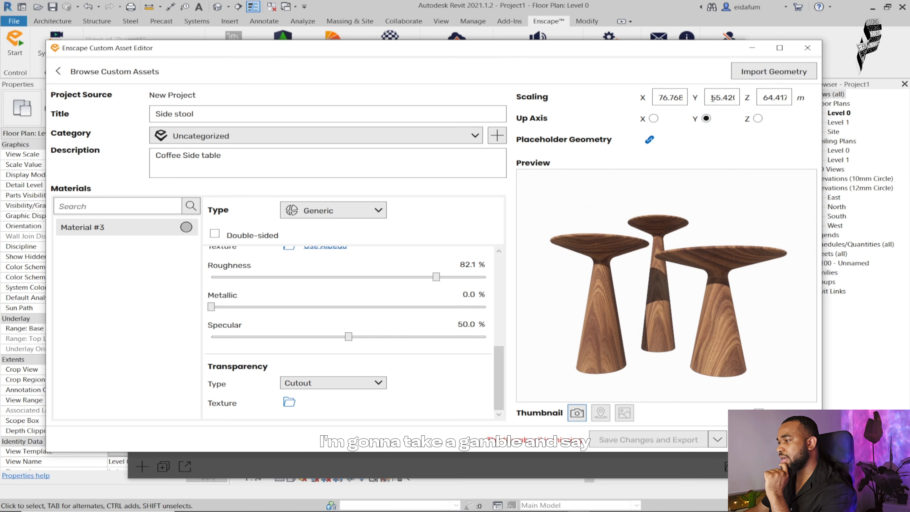
# Scale the asset proportionally by setting its Y dimension to 3 m.
pyautogui.doubleClick(713, 99)
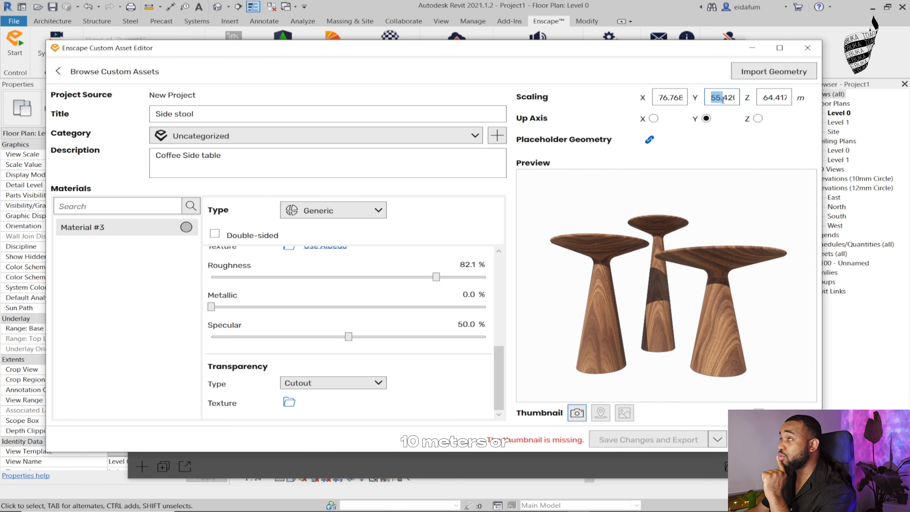
pyautogui.write('3')
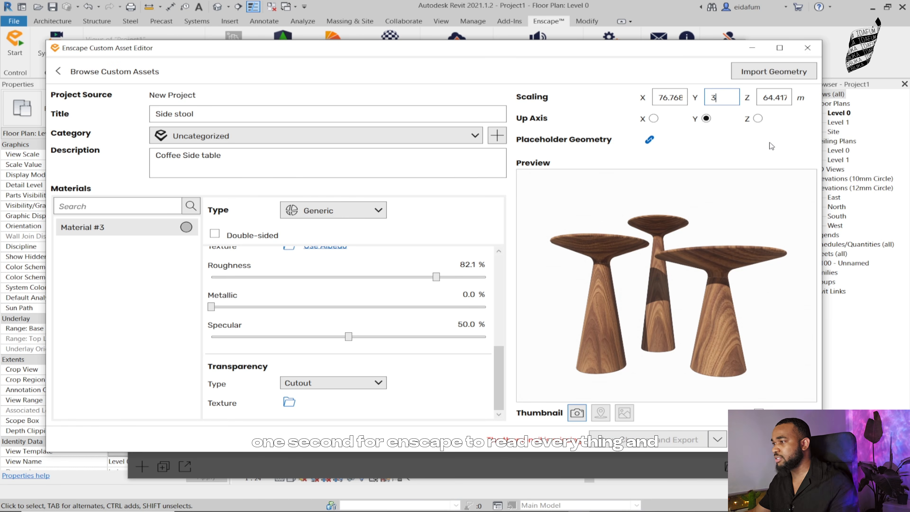
pyautogui.click(784, 98)
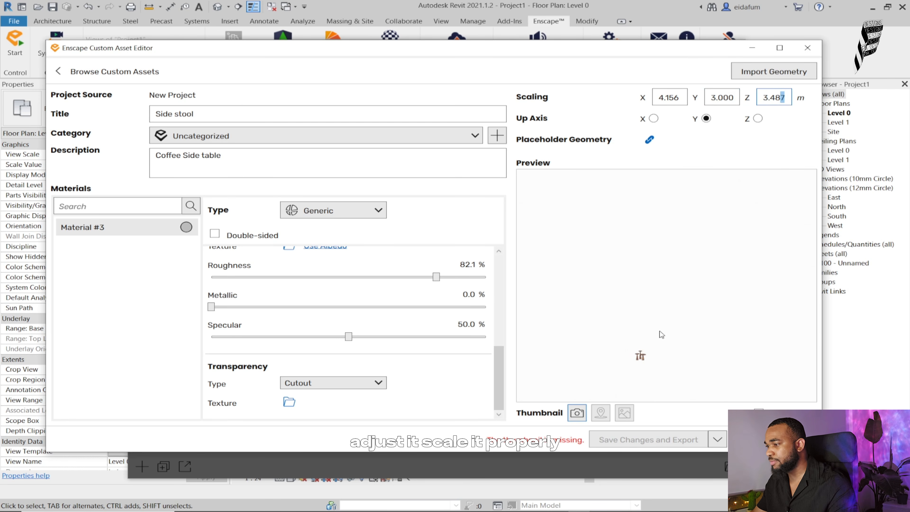
pyautogui.click(649, 370)
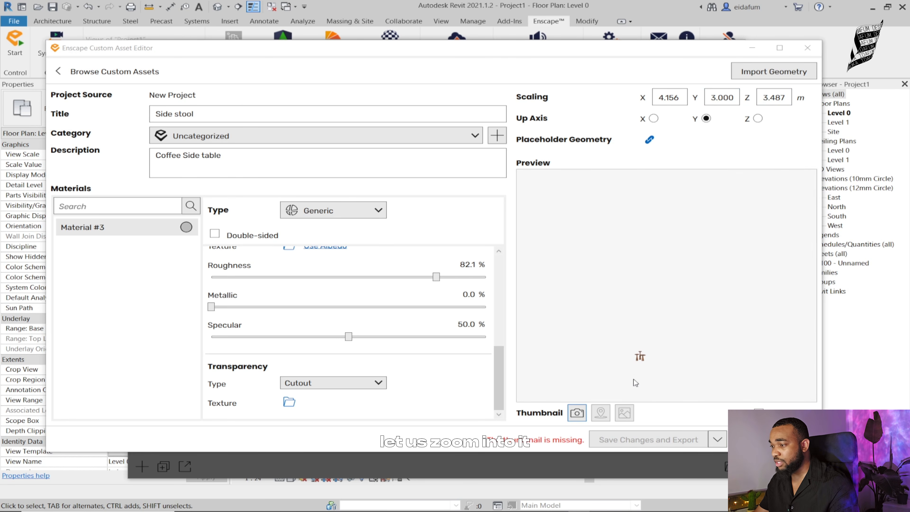
pyautogui.moveTo(640, 358)
pyautogui.mouseDown()
pyautogui.moveTo(640, 349)
pyautogui.moveTo(643, 357)
pyautogui.mouseUp()
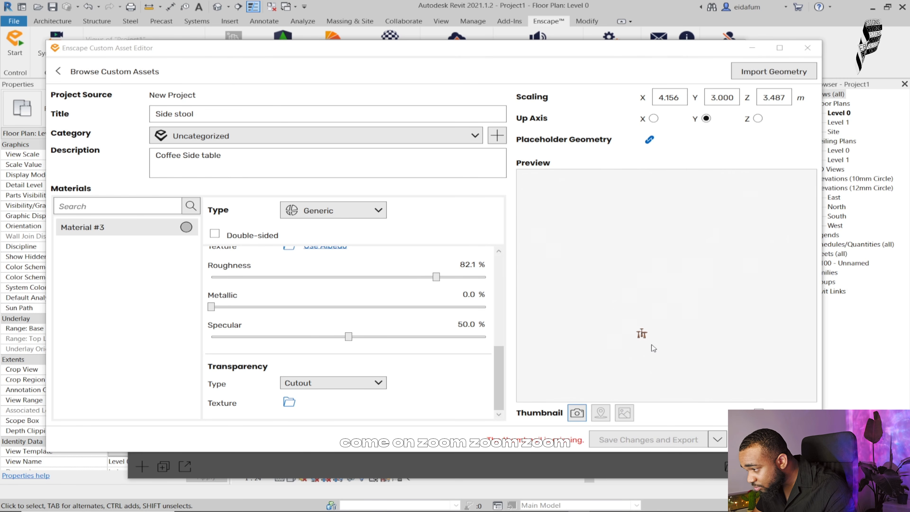
pyautogui.scroll(2, 627, 348)
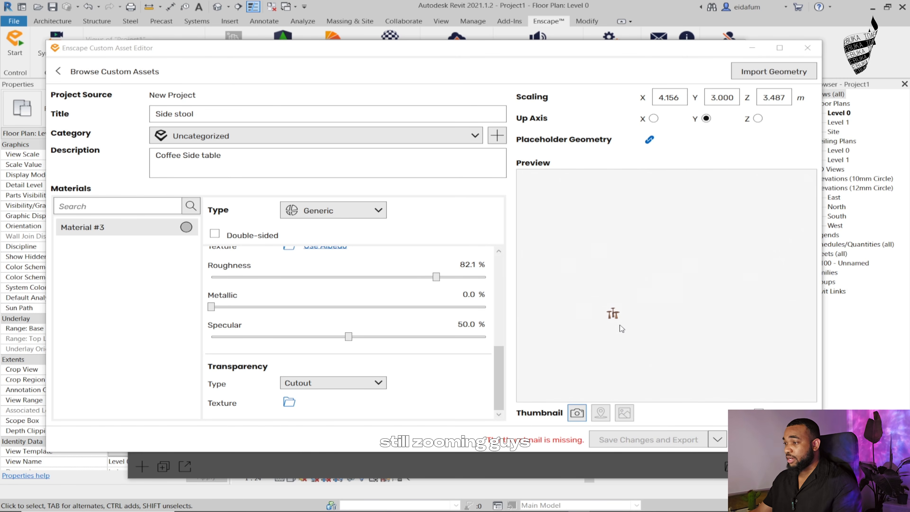
pyautogui.scroll(2, 622, 328)
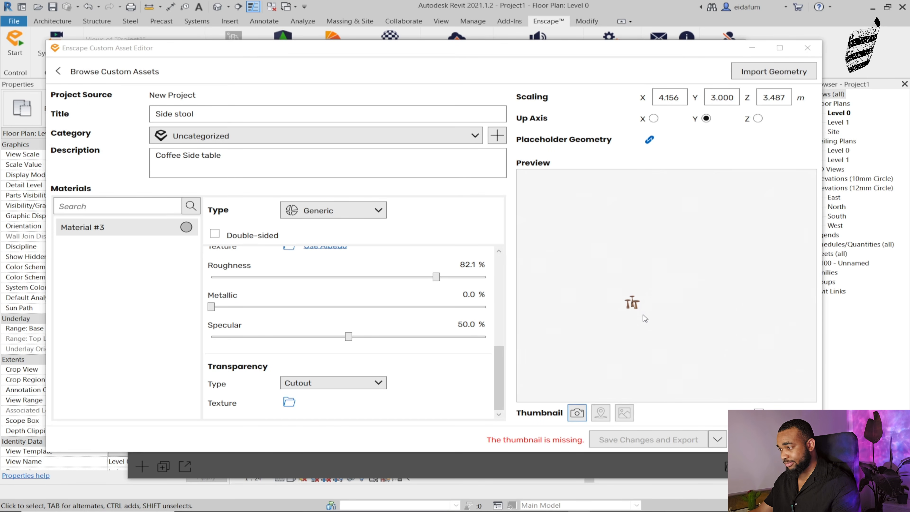
pyautogui.scroll(2, 643, 315)
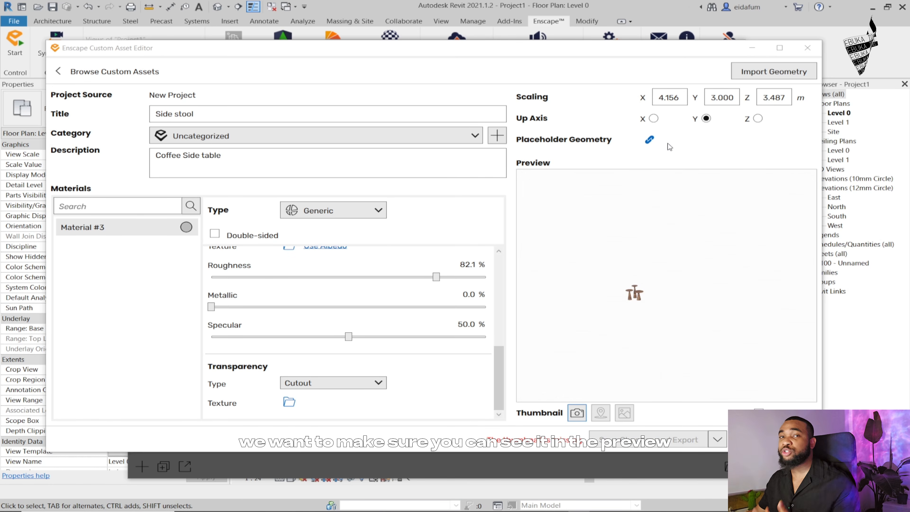
# Load the 570 KB Coffee & side table Figura model from the Export folder as the placeholder geometry.
pyautogui.click(650, 143)
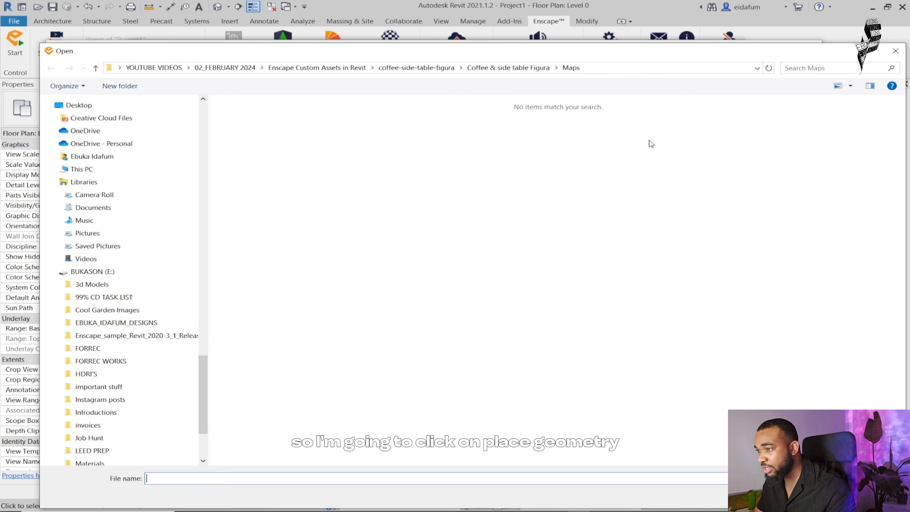
pyautogui.click(494, 66)
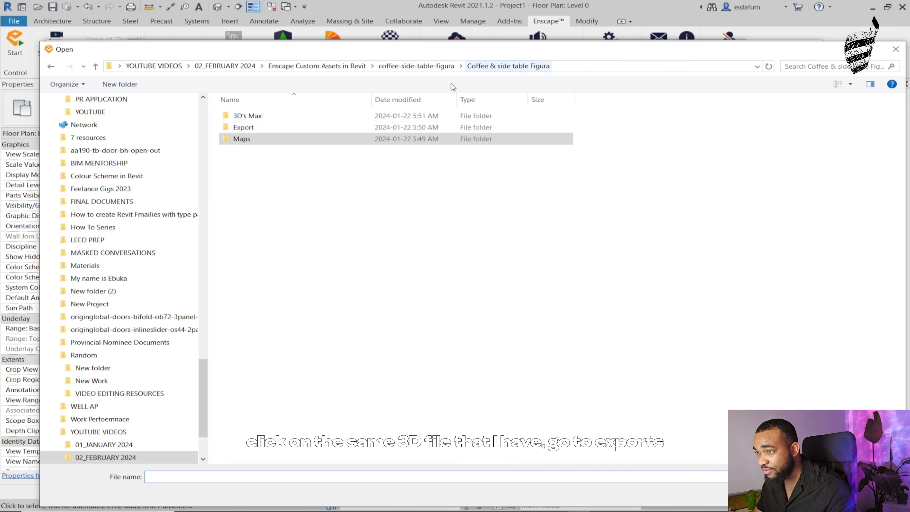
pyautogui.click(311, 130)
pyautogui.doubleClick(311, 130)
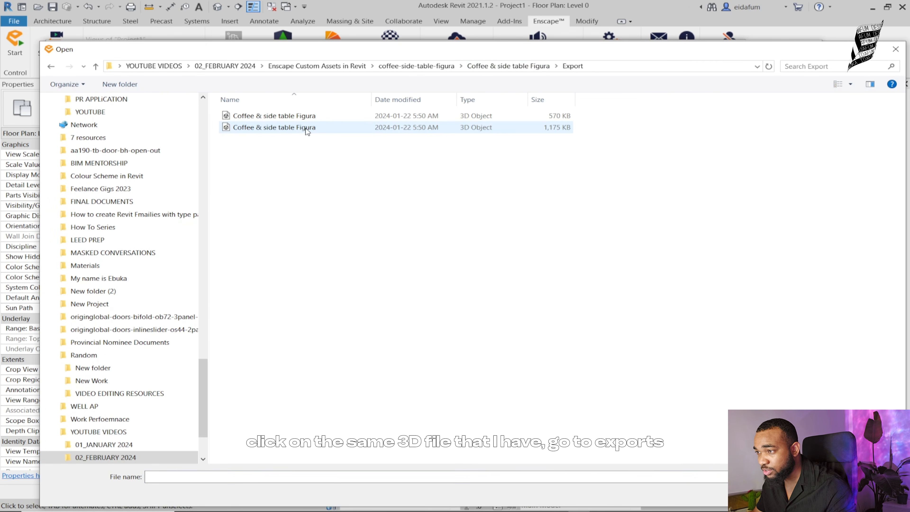
pyautogui.click(339, 117)
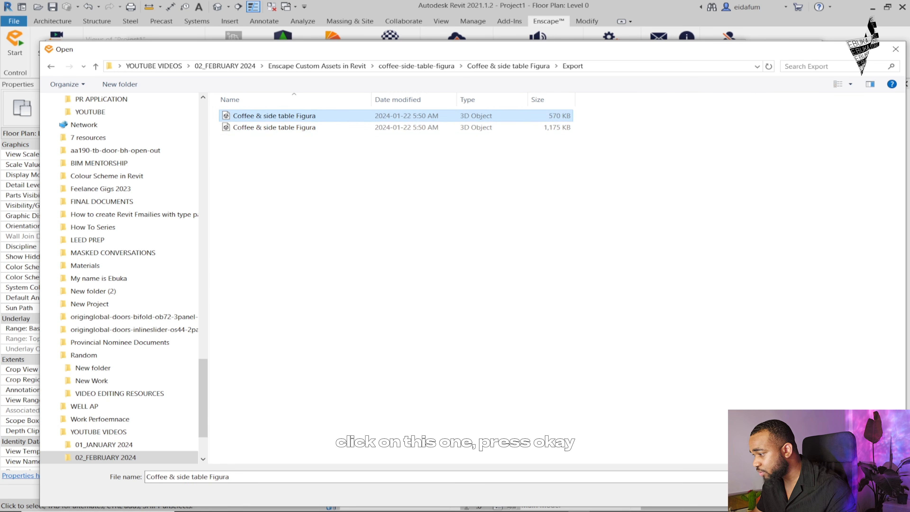
pyautogui.click(823, 493)
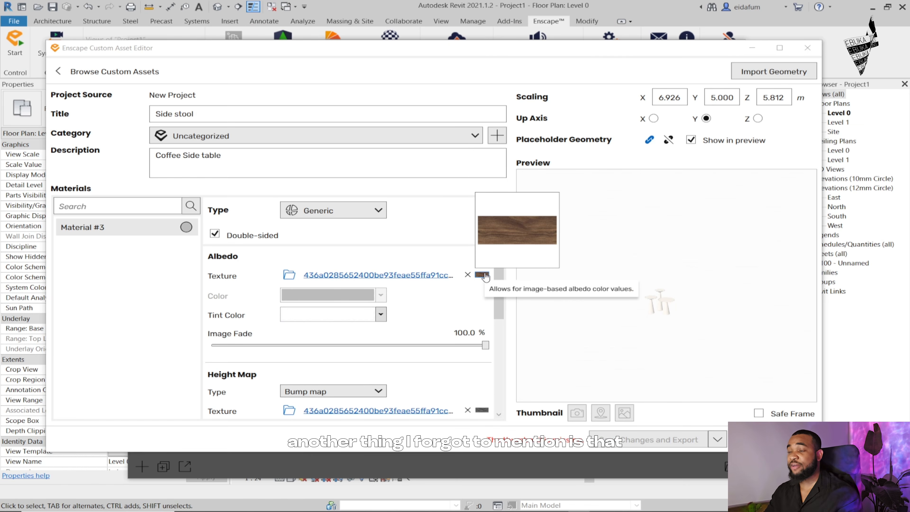
# Capture the textured model in the preview as the asset's thumbnail.
pyautogui.click(484, 276)
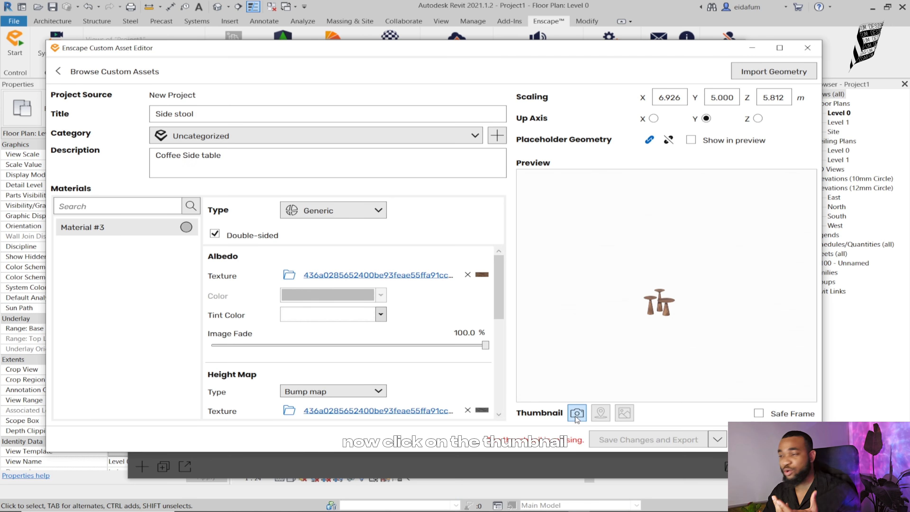
pyautogui.click(577, 416)
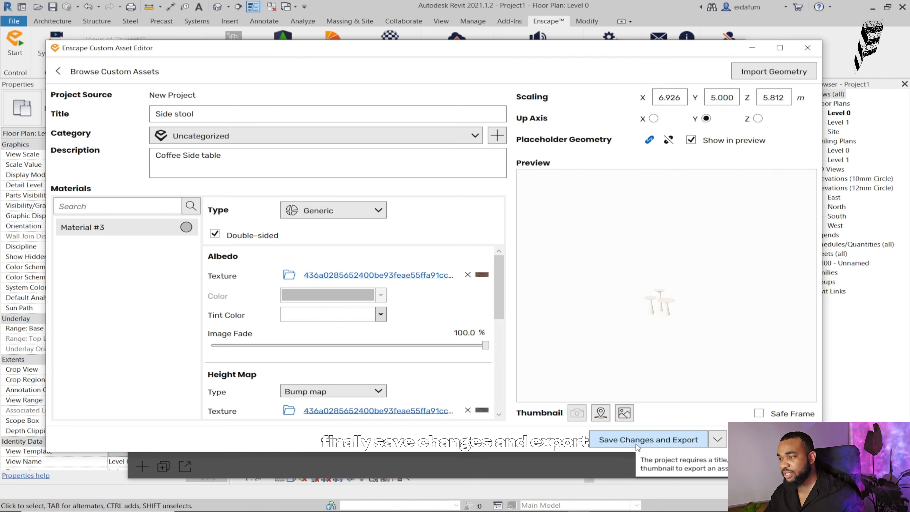
# Save the Side stool asset's changes, export it, and close the custom asset editor.
pyautogui.click(637, 445)
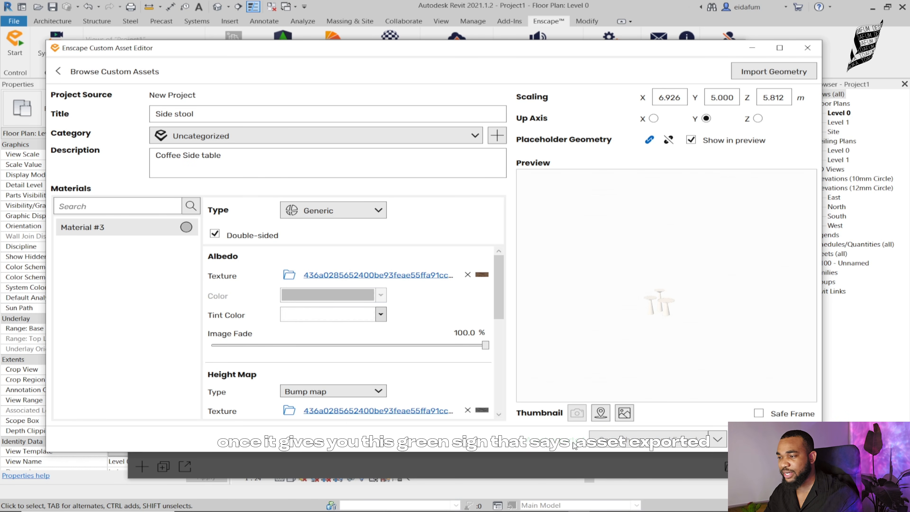
pyautogui.click(809, 50)
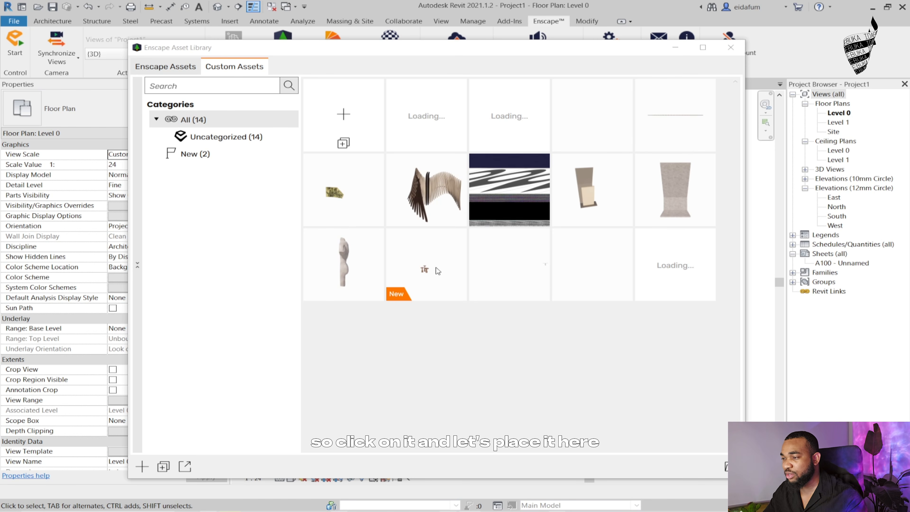
# Place one instance of the Side stool custom asset on the Level 0 floor plan at the rug's edge near the sofa.
pyautogui.click(419, 268)
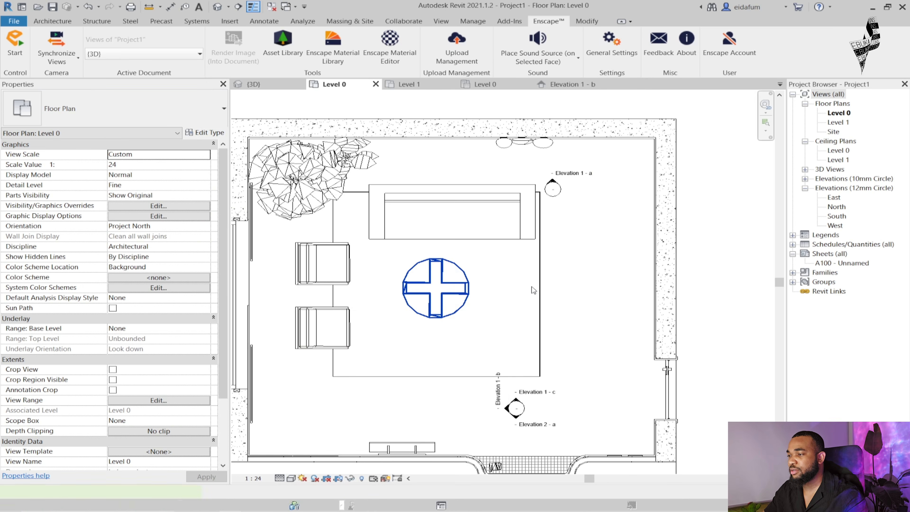
pyautogui.scroll(-2, 532, 286)
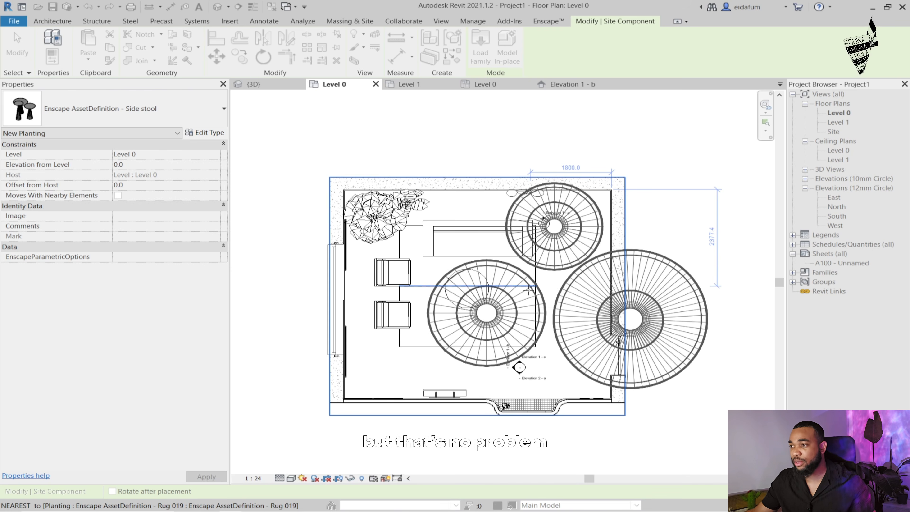
pyautogui.click(529, 289)
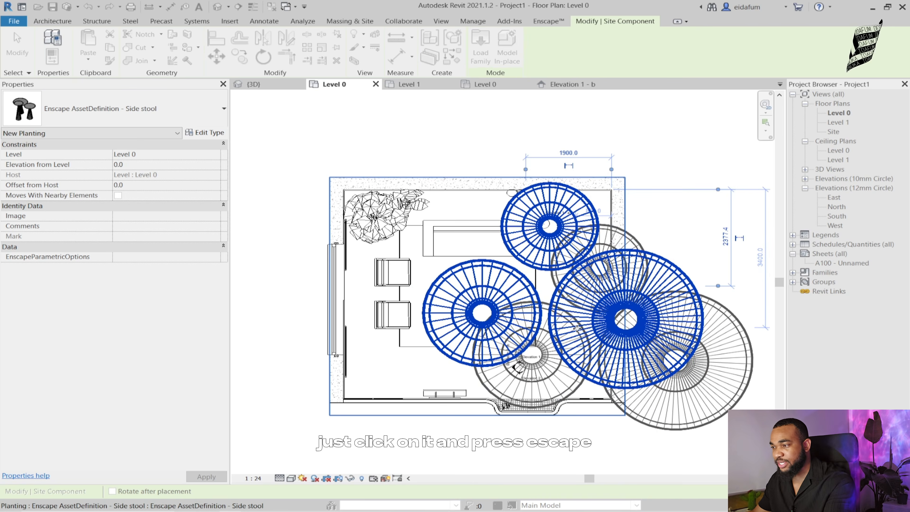
pyautogui.press('Escape')
pyautogui.press('Escape')
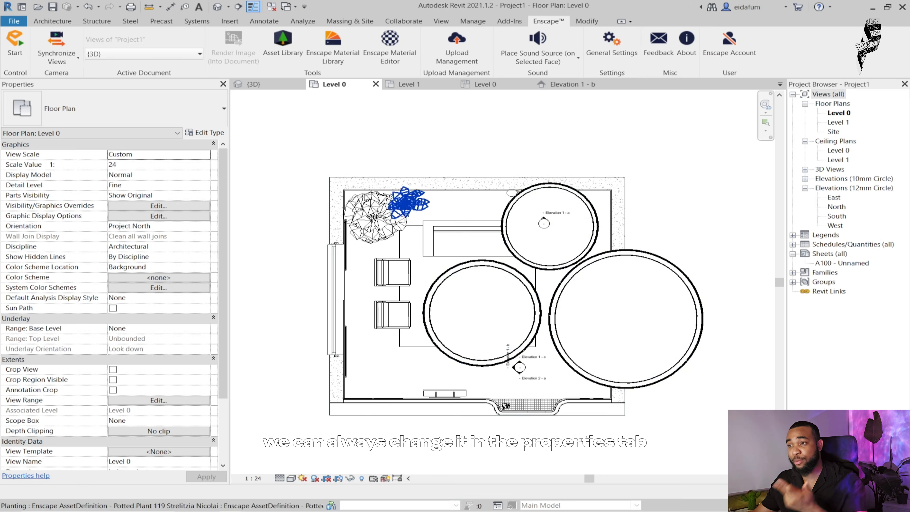
pyautogui.click(683, 283)
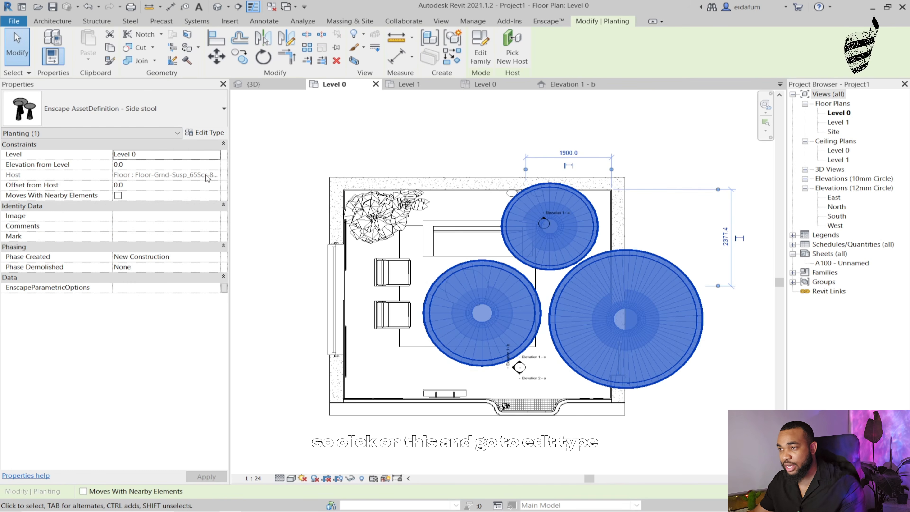
pyautogui.click(206, 132)
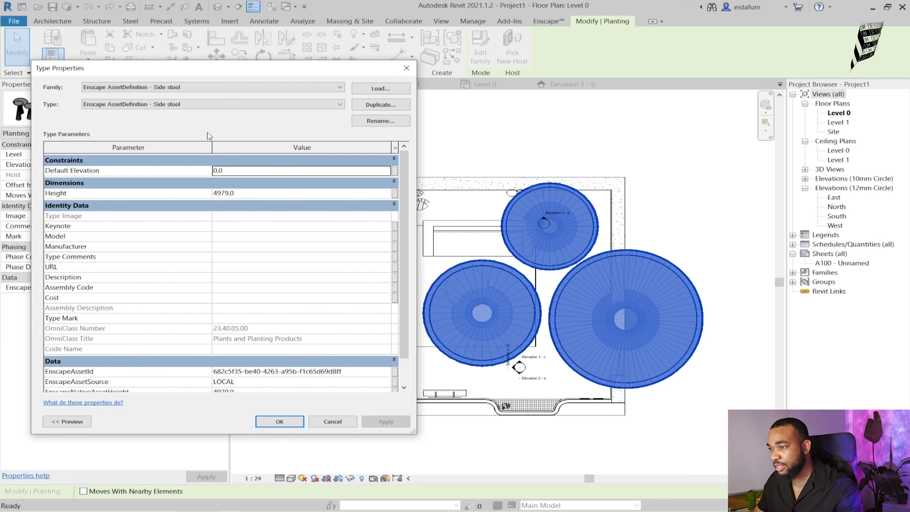
pyautogui.click(407, 68)
pyautogui.click(478, 136)
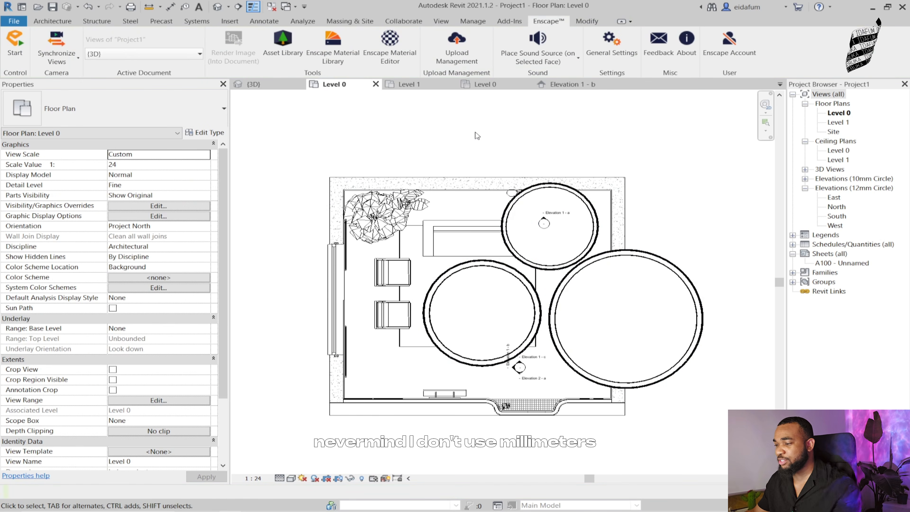
# Save the project and set its length units to feet and fractional inches.
pyautogui.press('n')
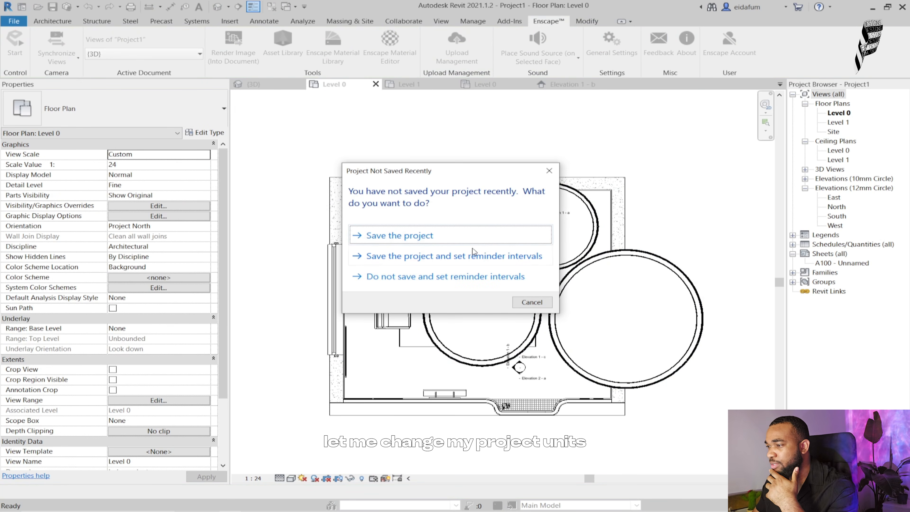
pyautogui.click(468, 238)
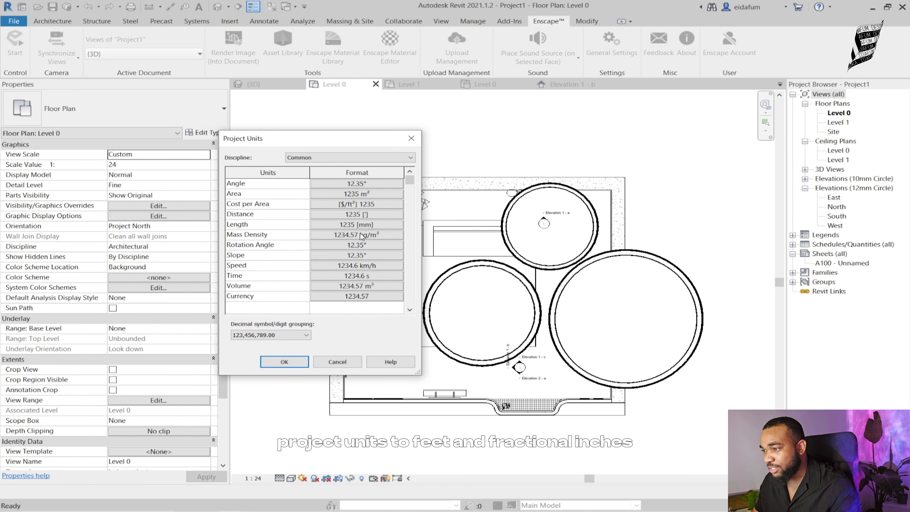
pyautogui.click(367, 224)
pyautogui.click(372, 201)
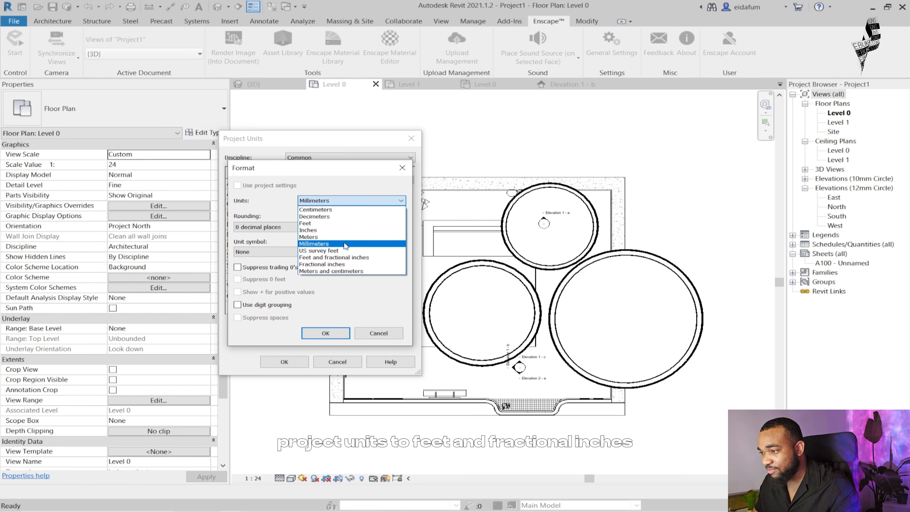
pyautogui.click(335, 258)
pyautogui.click(331, 335)
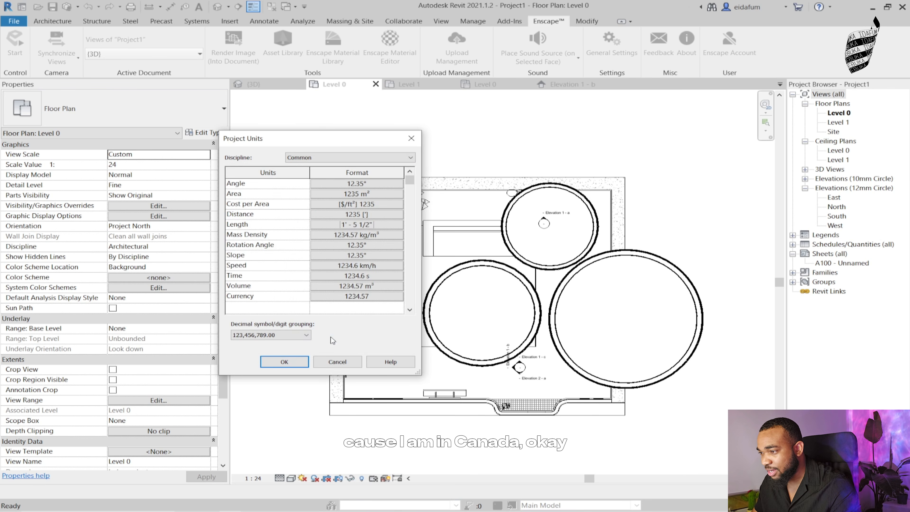
pyautogui.click(282, 363)
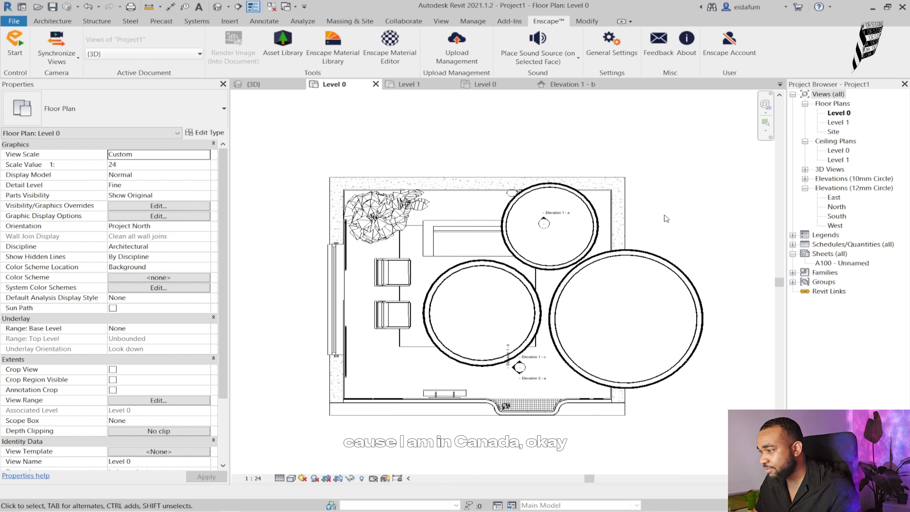
# Set the Side stool type's height to 3' 0".
pyautogui.click(674, 267)
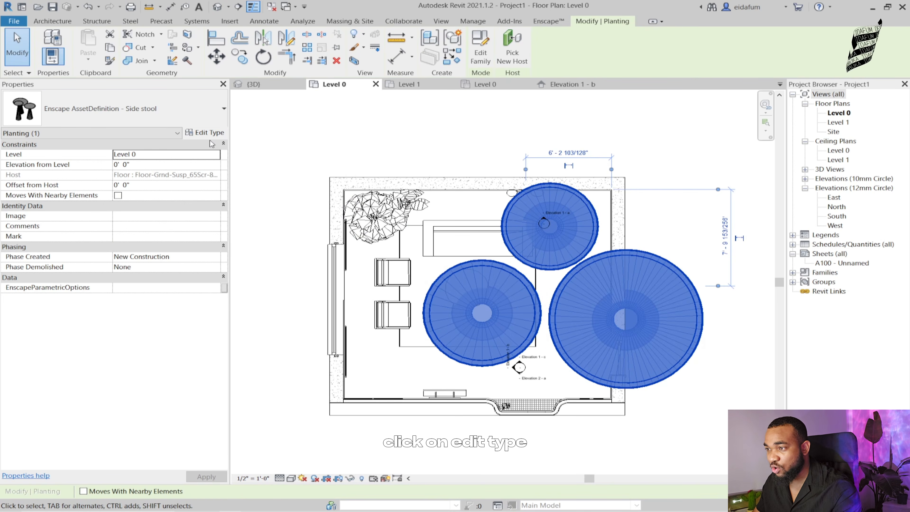
pyautogui.click(208, 133)
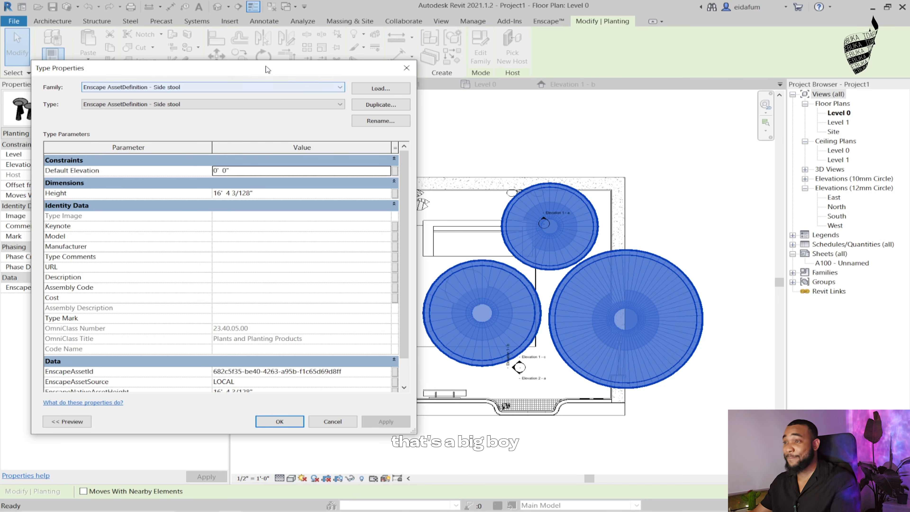
pyautogui.moveTo(263, 68); pyautogui.dragTo(327, 67)
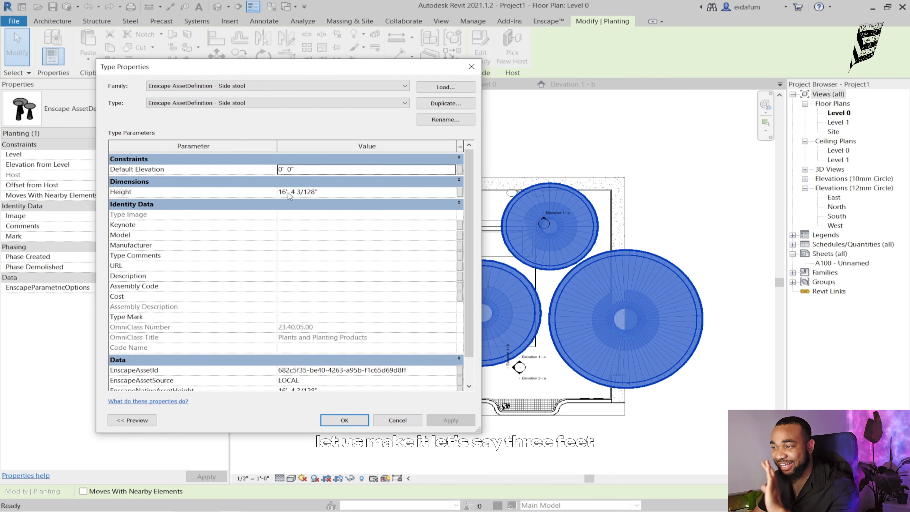
pyautogui.moveTo(279, 192); pyautogui.dragTo(284, 193)
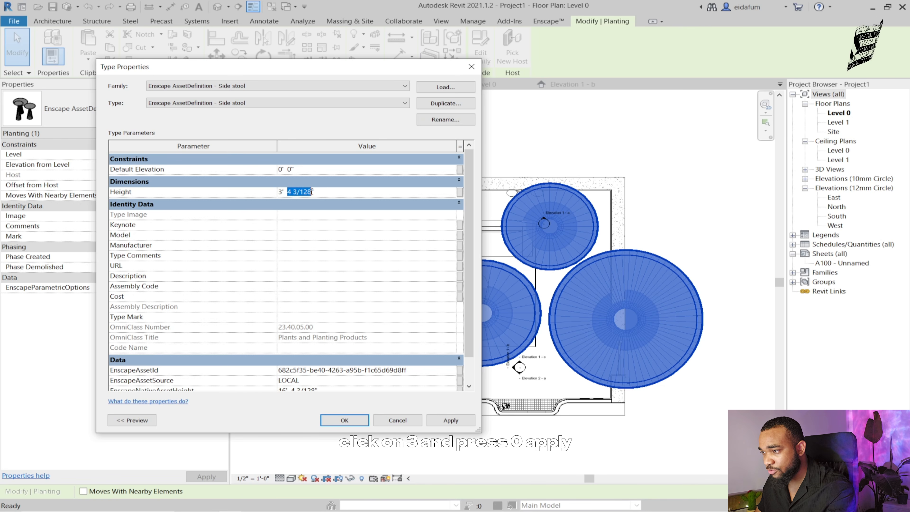
pyautogui.click(451, 420)
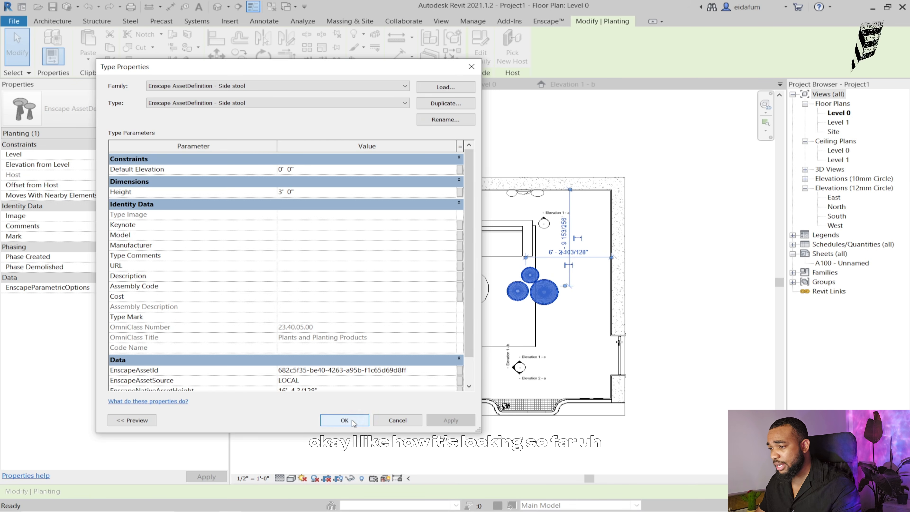
pyautogui.click(344, 420)
# Open the Elevation 1 - c view and examine the Side stool's height against the sofa.
pyautogui.scroll(5, 561, 370)
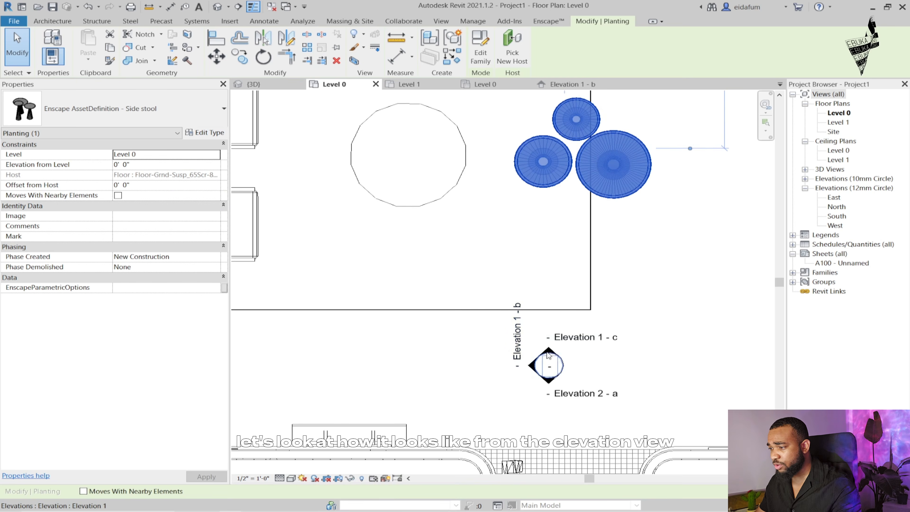
pyautogui.doubleClick(560, 343)
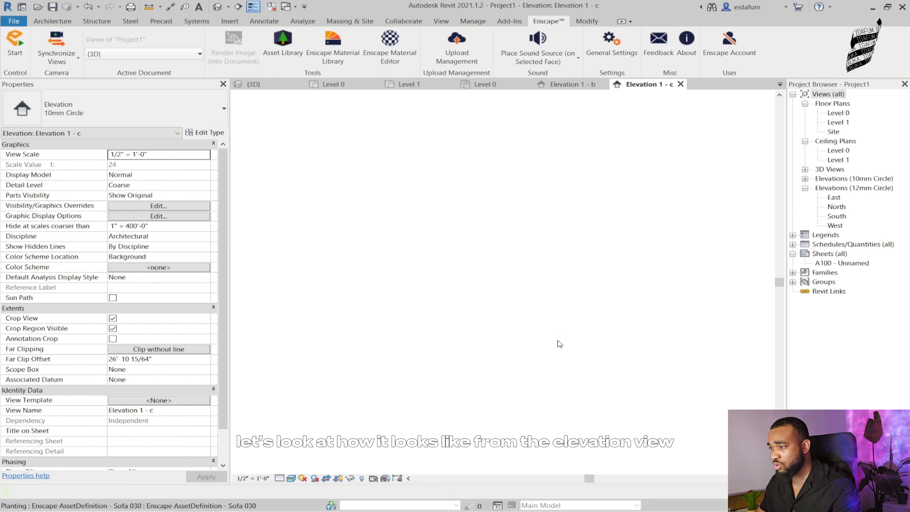
pyautogui.scroll(5, 615, 319)
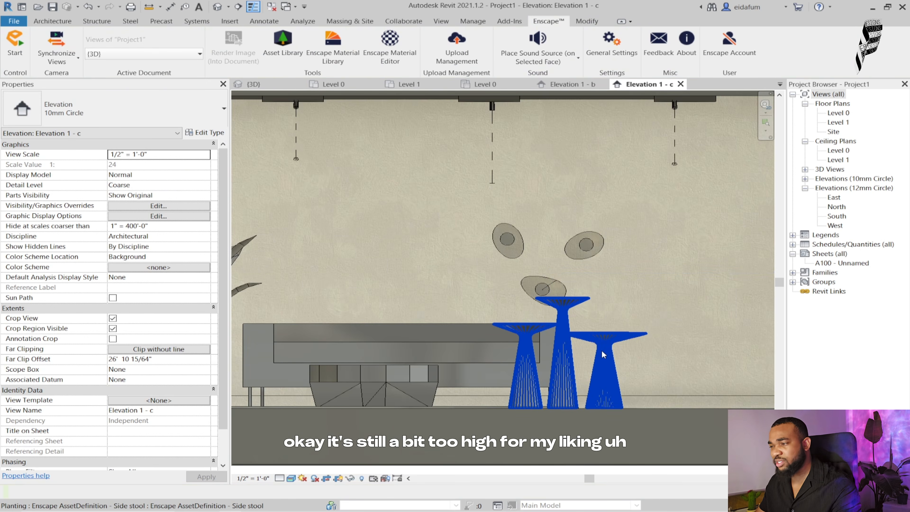
pyautogui.click(603, 354)
pyautogui.scroll(-3, 502, 258)
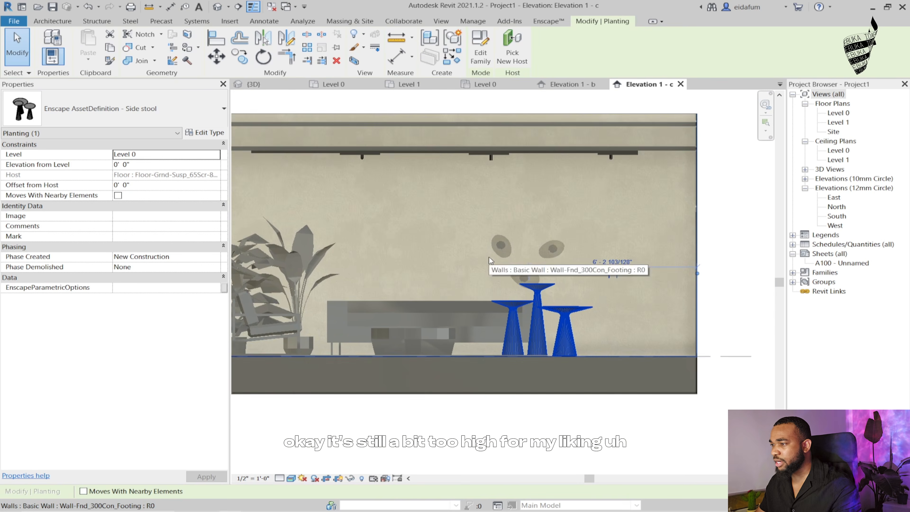
pyautogui.scroll(-1, 543, 288)
pyautogui.moveTo(544, 285); pyautogui.dragTo(532, 272, button='middle')
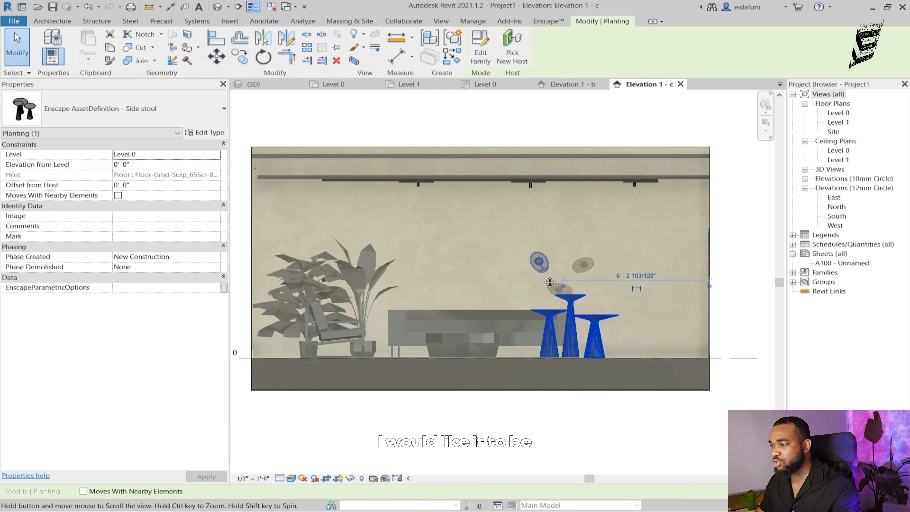
pyautogui.click(634, 431)
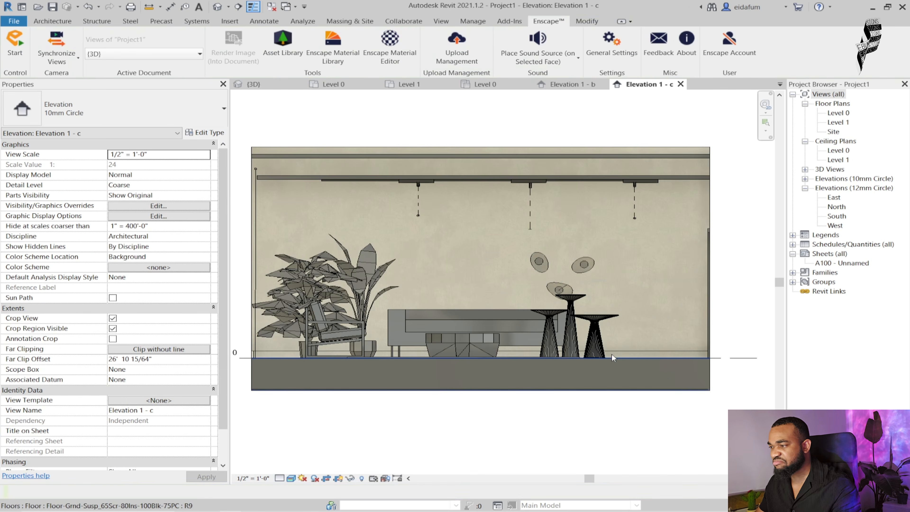
# Reduce the Side stool type's height to 2' 0" and check its proportions beside the sofa in the elevation.
pyautogui.click(598, 348)
pyautogui.click(205, 132)
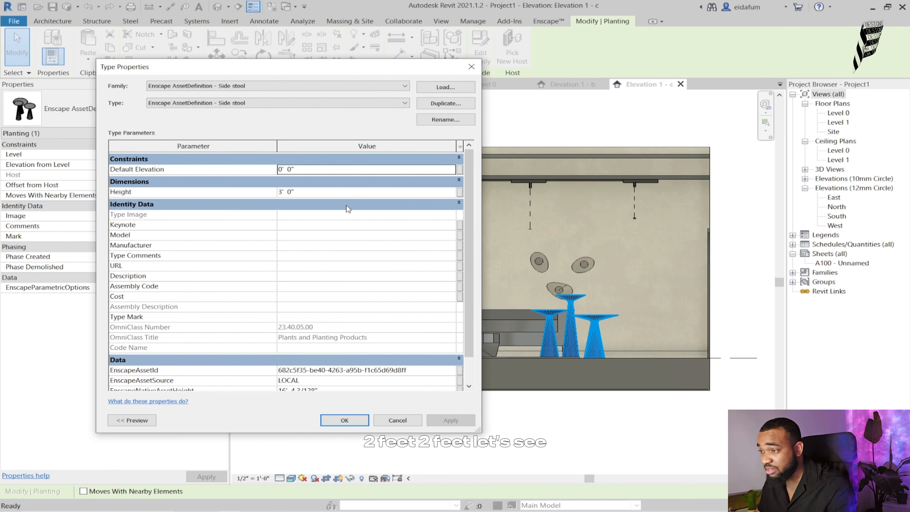
pyautogui.click(283, 192)
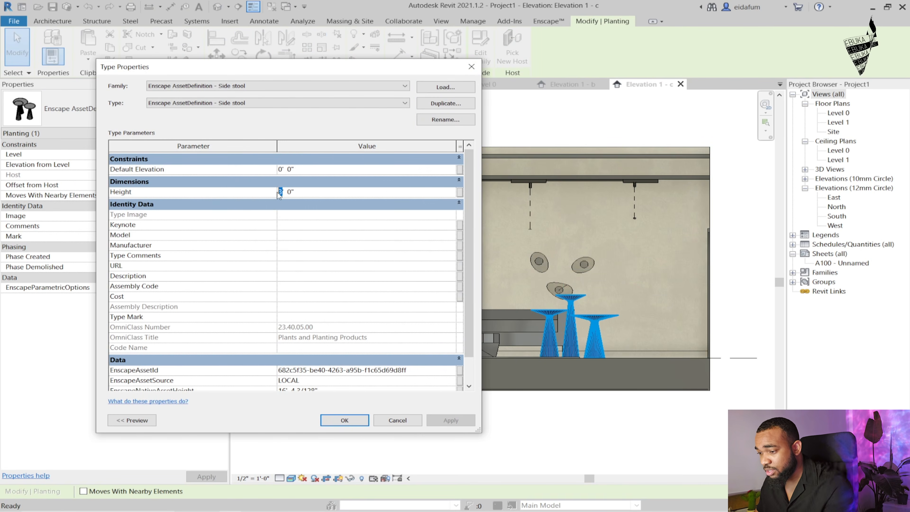
pyautogui.write('2')
pyautogui.click(451, 422)
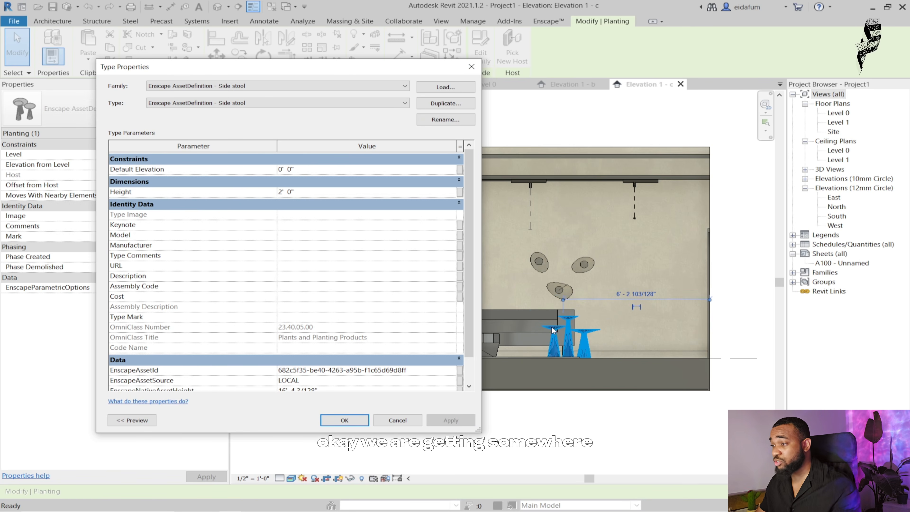
pyautogui.click(345, 421)
pyautogui.scroll(5, 579, 354)
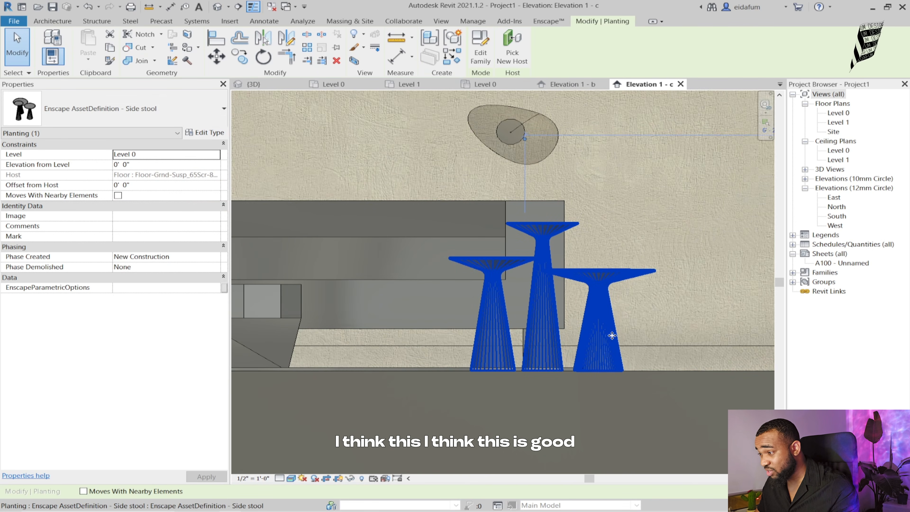
pyautogui.scroll(-3, 613, 335)
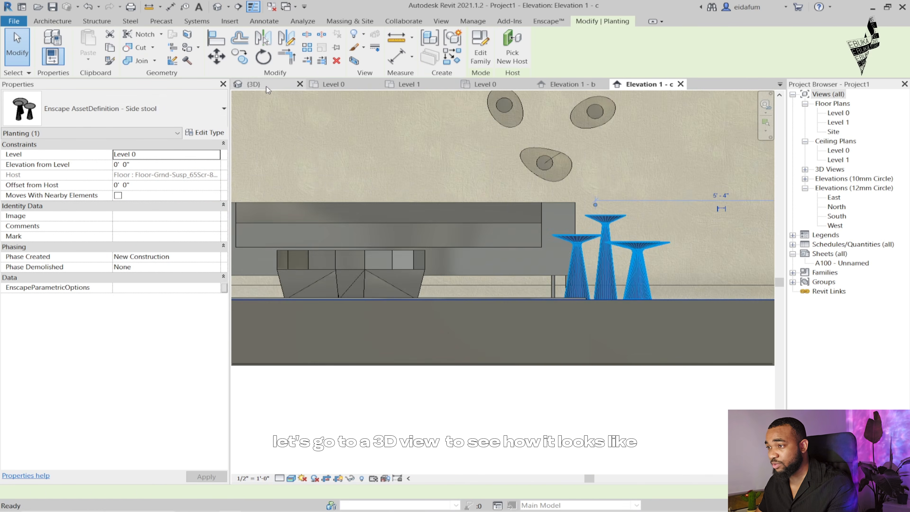
# Open the 3D view and lower the section box's upper face below the ceiling to expose the room's interior.
pyautogui.click(267, 86)
pyautogui.scroll(-3, 579, 240)
pyautogui.scroll(6, 605, 237)
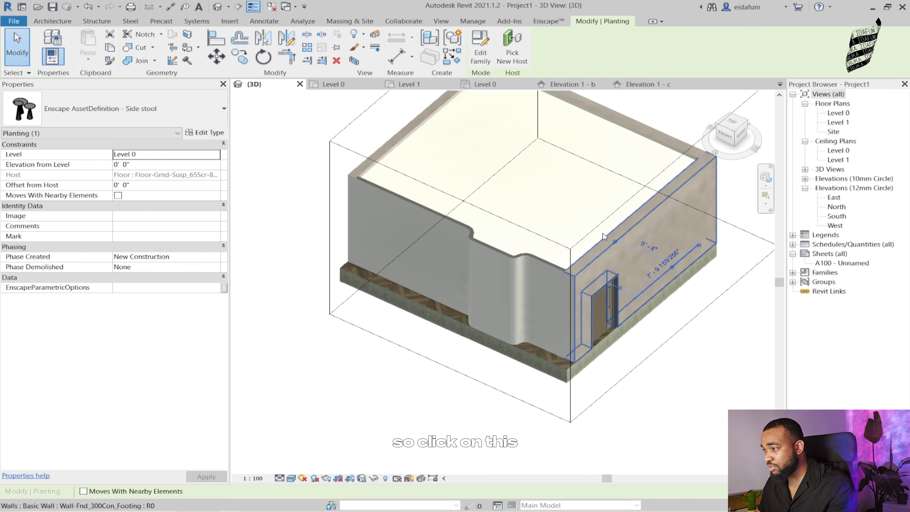
pyautogui.scroll(-1, 606, 237)
pyautogui.moveTo(605, 236); pyautogui.dragTo(530, 350, button='middle')
pyautogui.click(624, 183)
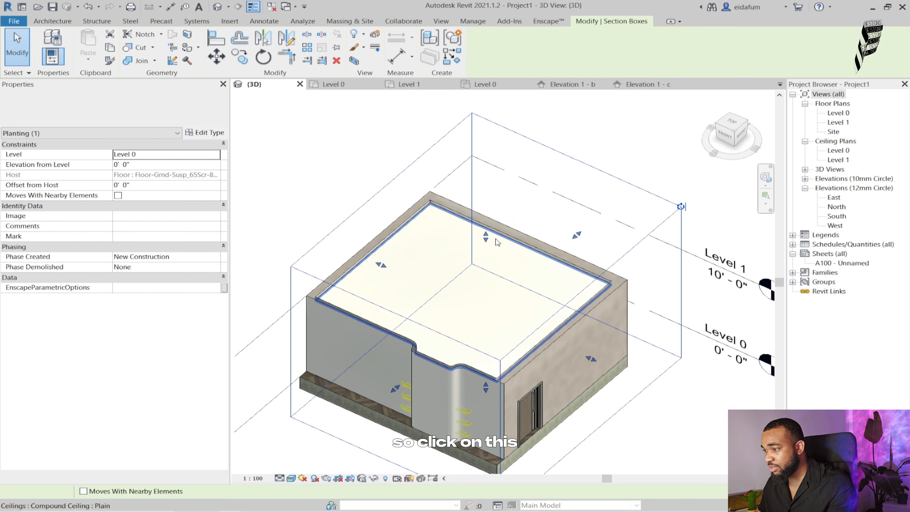
pyautogui.moveTo(486, 237); pyautogui.dragTo(487, 307)
# Move the Side stool group onto the rug in front of the end of the sofa in the 3D view.
pyautogui.scroll(3, 508, 384)
pyautogui.scroll(-1, 506, 382)
pyautogui.moveTo(505, 359); pyautogui.dragTo(544, 366, button='middle')
pyautogui.scroll(1, 544, 366)
pyautogui.scroll(1, 544, 366)
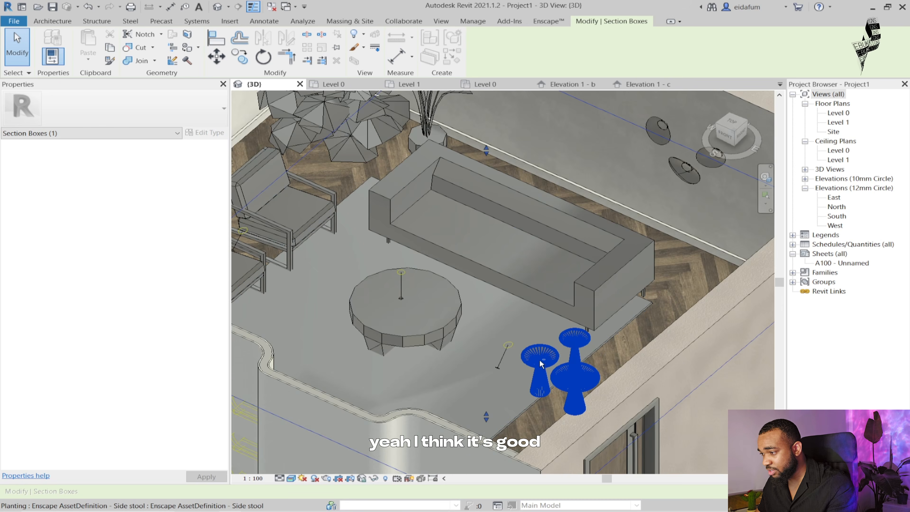
pyautogui.moveTo(650, 333); pyautogui.dragTo(667, 282)
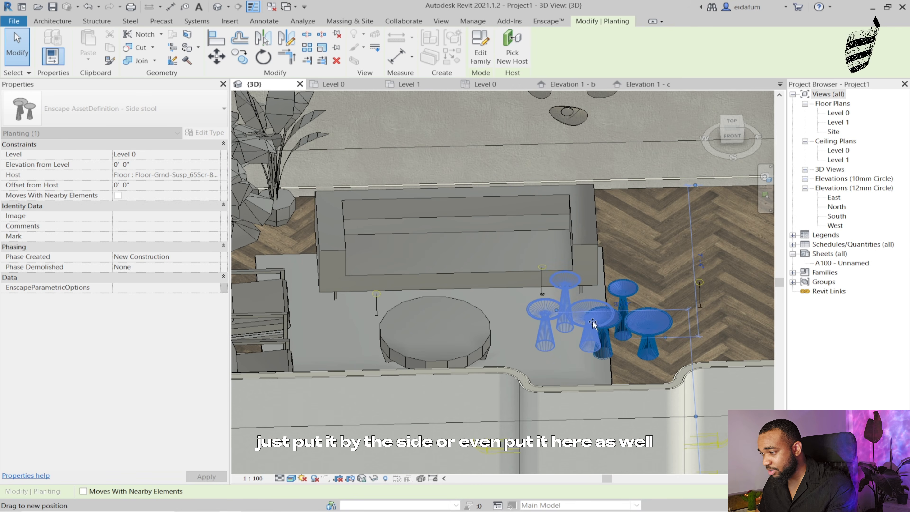